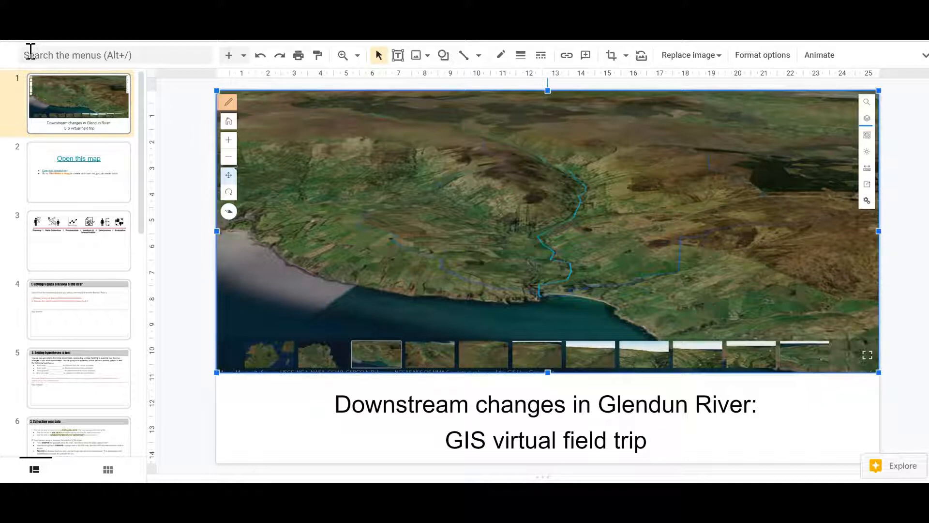
- Go to the second slide, which holds the Open this map link
click(109, 124)
click(95, 188)
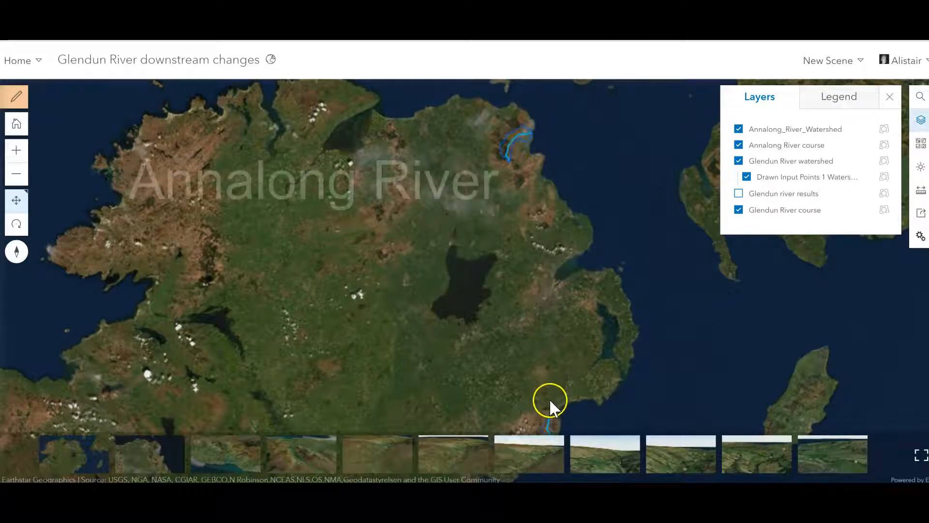
- In the Glendun River downstream changes scene, locate the Annalong River and view its surroundings in tilted 3D
drag(597, 374, 555, 270)
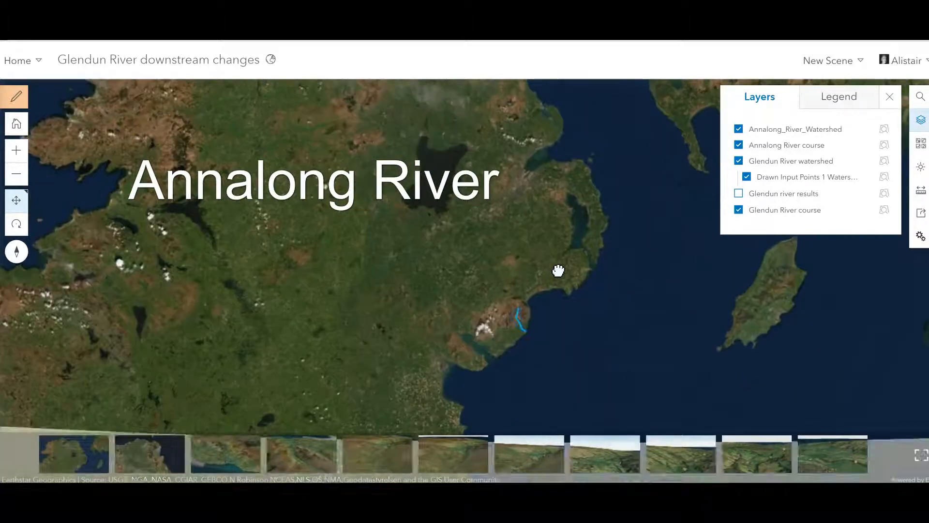
scroll(516, 331, up, 5)
scroll(516, 332, up, 1)
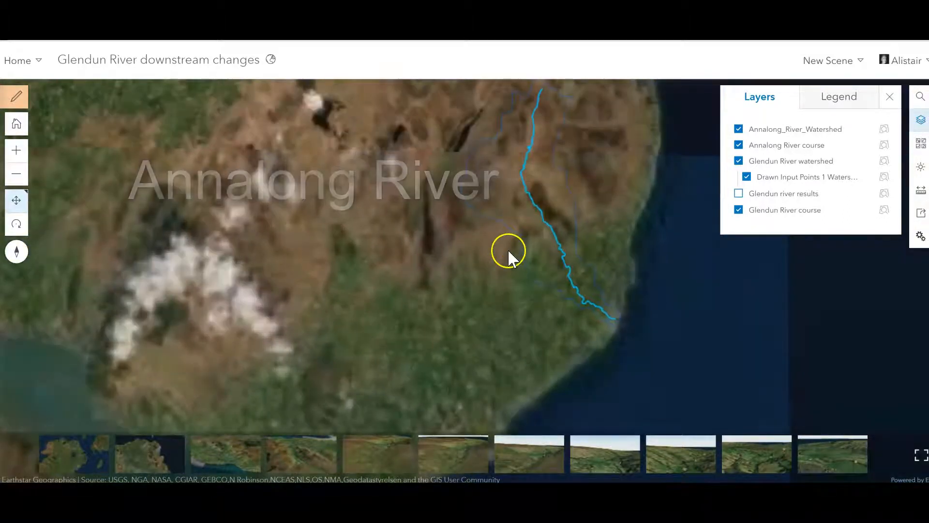
drag(478, 241, 437, 284)
mouse_move(486, 291)
right_down()
mouse_move(450, 185)
mouse_move(429, 174)
right_up()
click(488, 274)
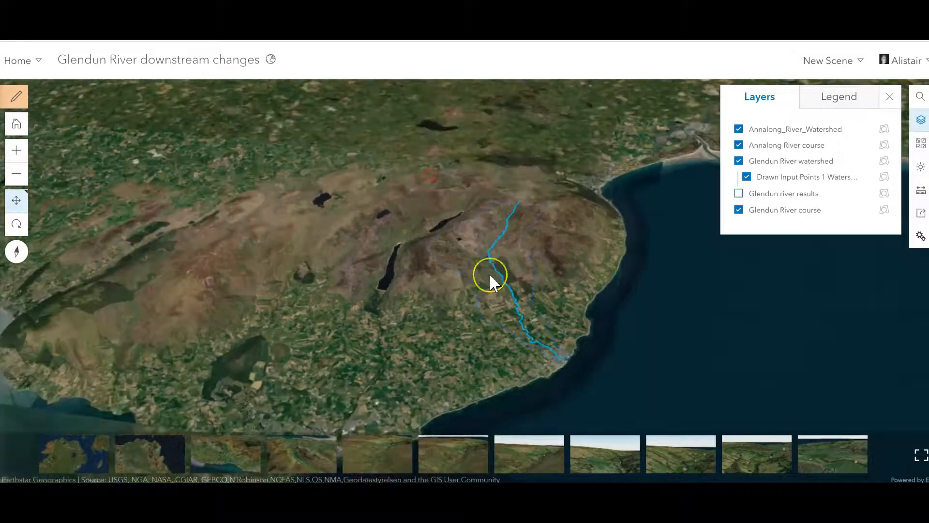
- Examine the Annalong River's course between the mountains and the coastal village at its mouth
drag(486, 275, 405, 214)
scroll(466, 274, up, 5)
scroll(399, 212, down, 6)
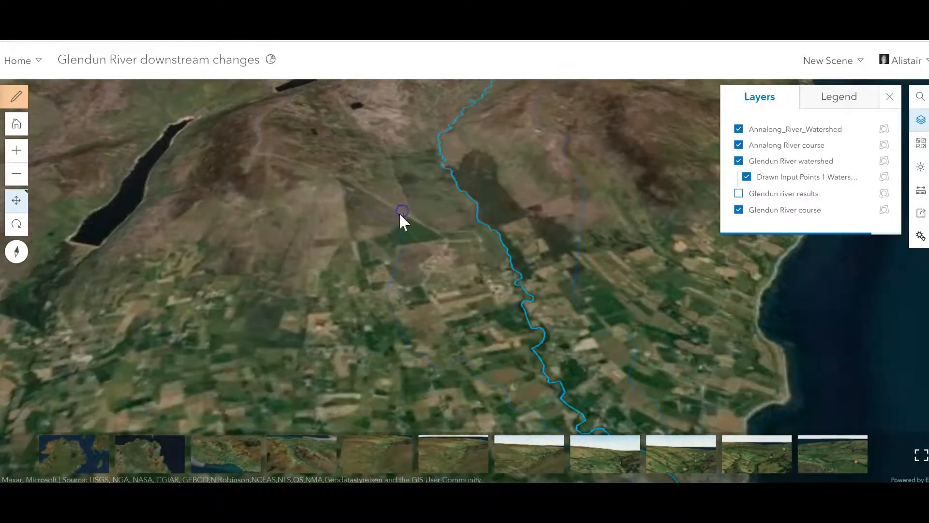
right_drag(413, 242, 481, 263)
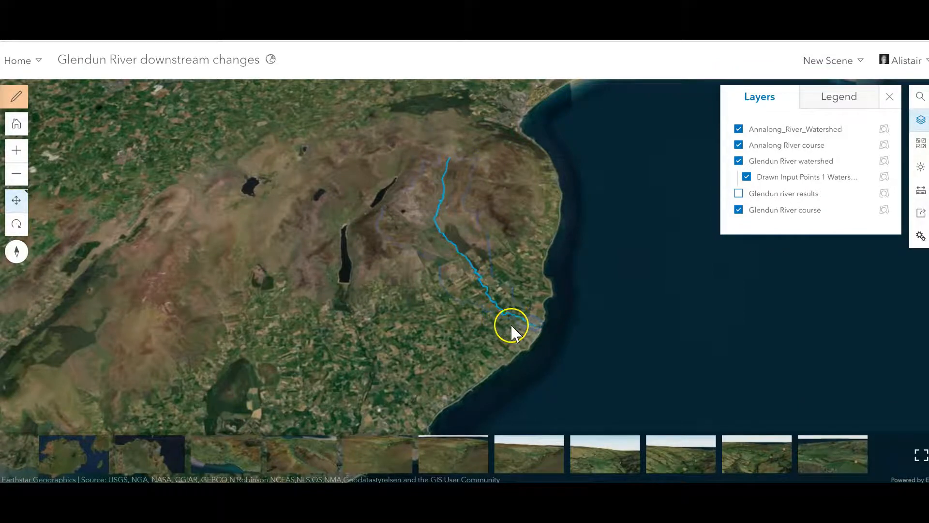
scroll(528, 328, up, 6)
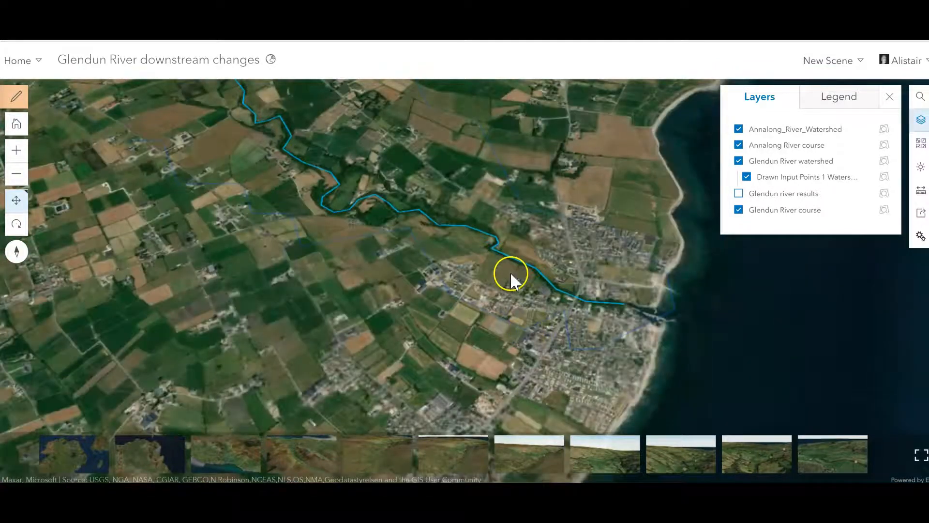
scroll(510, 271, down, 6)
scroll(419, 150, up, 3)
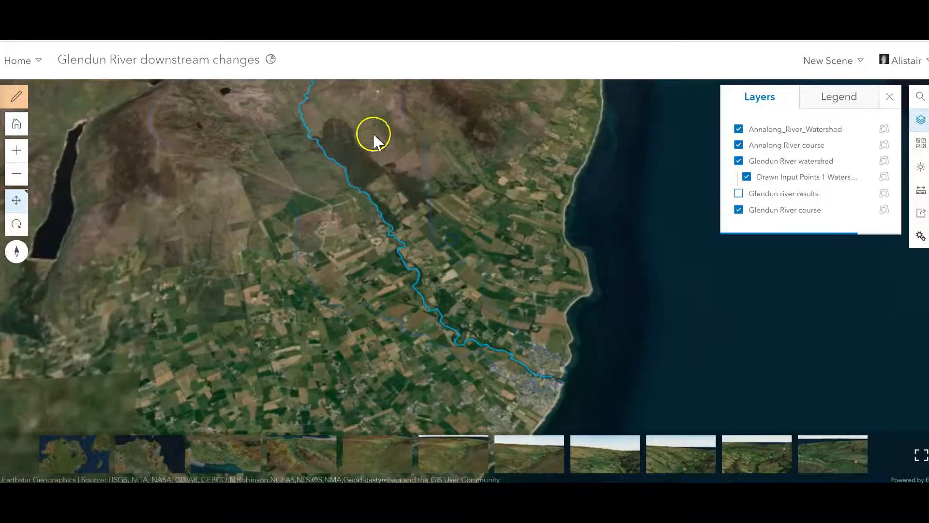
- Trace the Annalong River upstream to its source high in the mountains
scroll(373, 138, up, 3)
scroll(391, 174, down, 3)
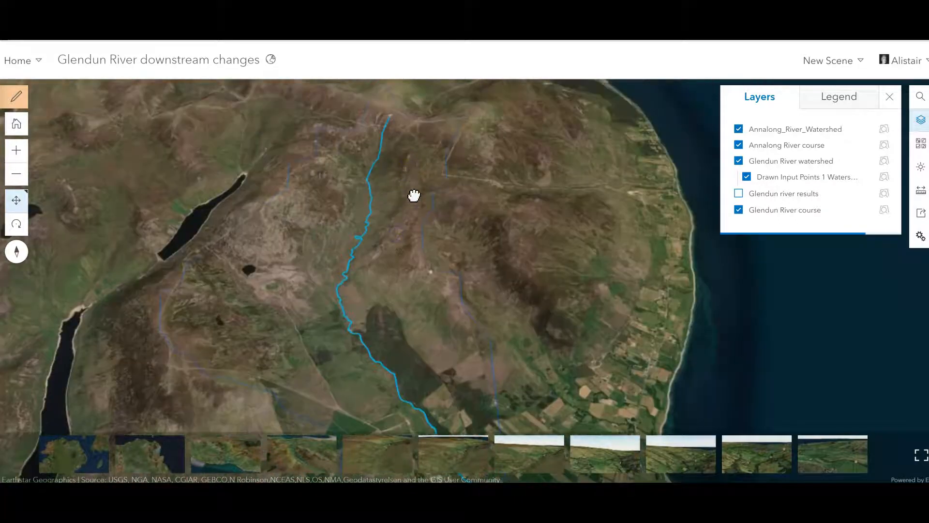
scroll(406, 196, down, 3)
drag(405, 166, 431, 219)
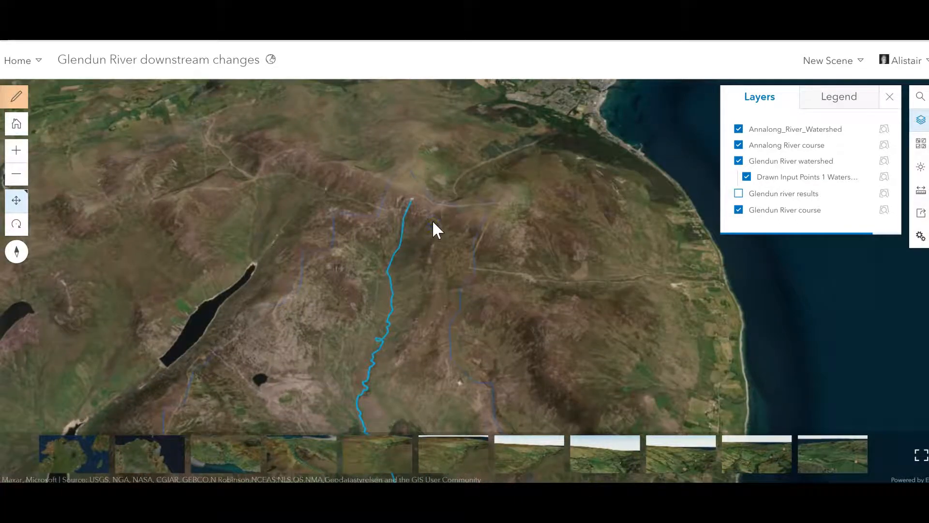
scroll(432, 220, up, 5)
scroll(386, 196, up, 5)
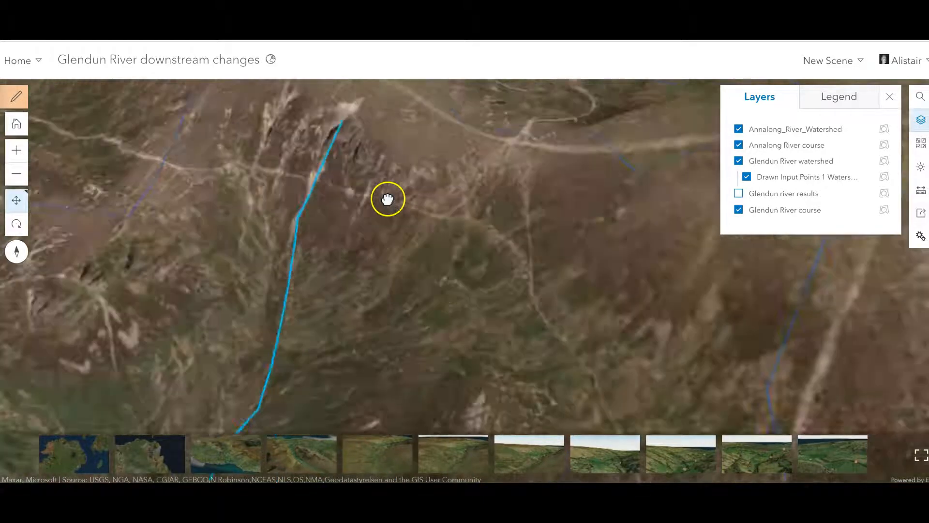
- Inspect the steep slope and eroded gullies around the Annalong River's source from a low, near-ground 3D angle
right_drag(368, 176, 380, 132)
right_drag(295, 297, 439, 359)
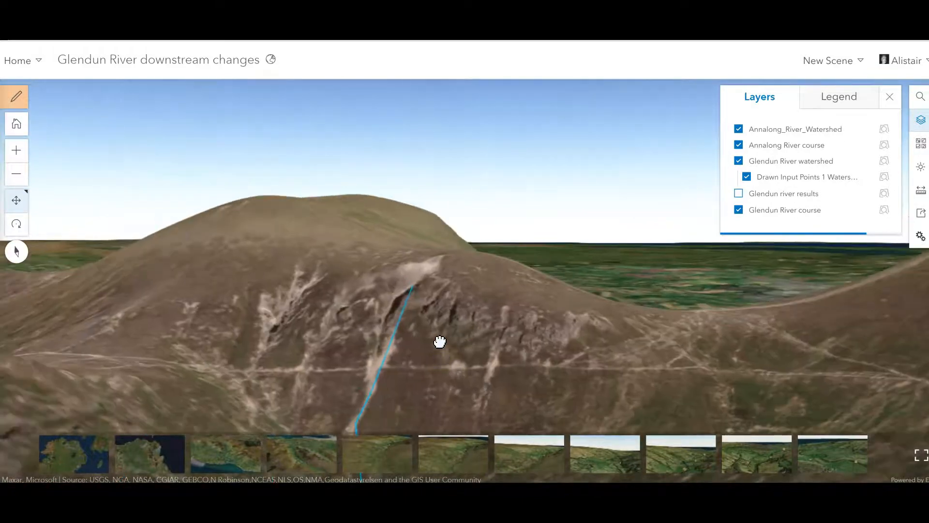
scroll(439, 340, up, 5)
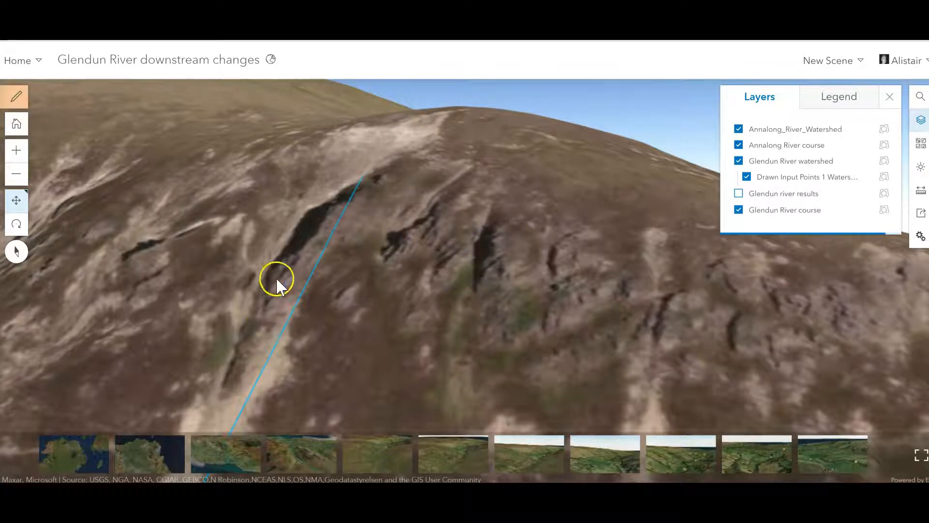
double_click(433, 237)
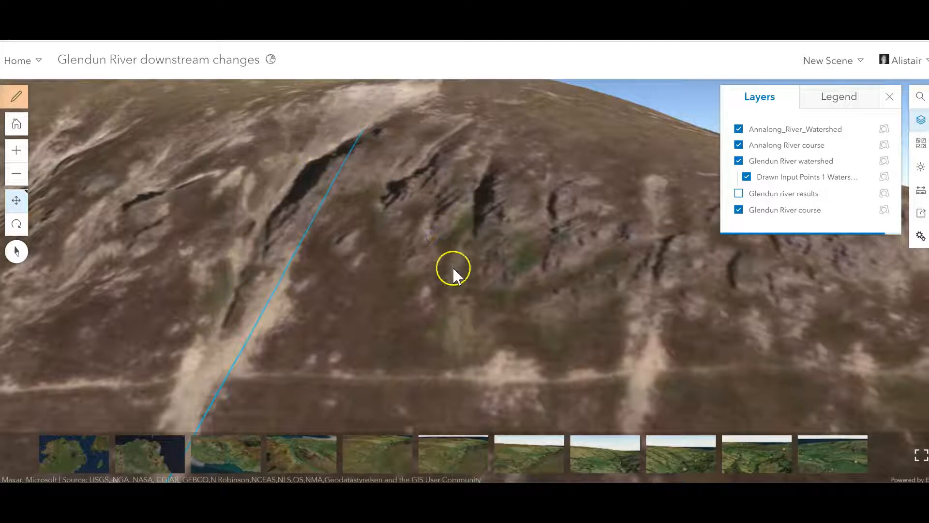
double_click(523, 248)
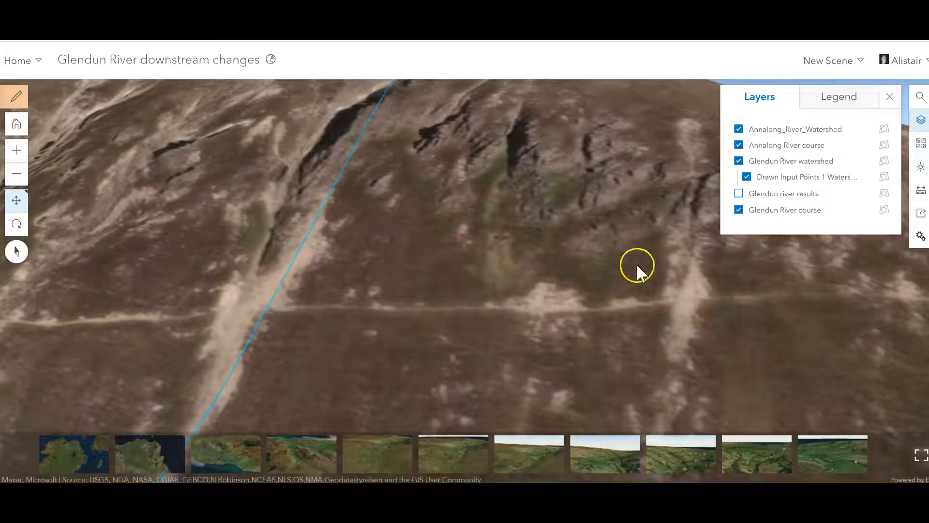
drag(440, 193, 441, 189)
drag(248, 300, 499, 275)
drag(385, 244, 525, 309)
drag(426, 201, 256, 222)
scroll(443, 324, down, 3)
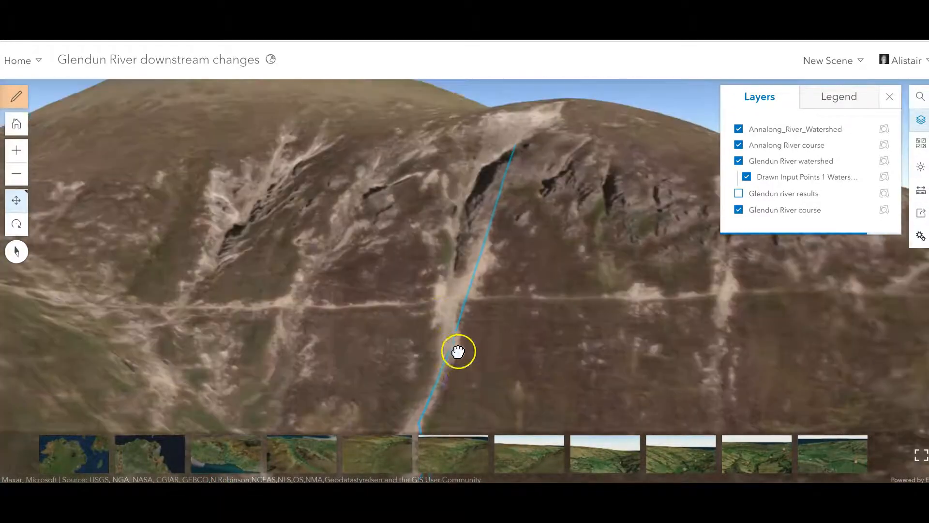
- Follow the Annalong River from the foot of the source slope down into the steep-sided upper valley
right_drag(469, 368, 466, 344)
drag(465, 342, 453, 271)
drag(458, 315, 429, 250)
mouse_move(442, 335)
mouse_down()
mouse_move(409, 282)
mouse_move(419, 259)
mouse_move(416, 292)
mouse_move(472, 332)
mouse_move(456, 314)
mouse_move(430, 324)
mouse_up()
drag(491, 386, 555, 429)
scroll(464, 322, down, 5)
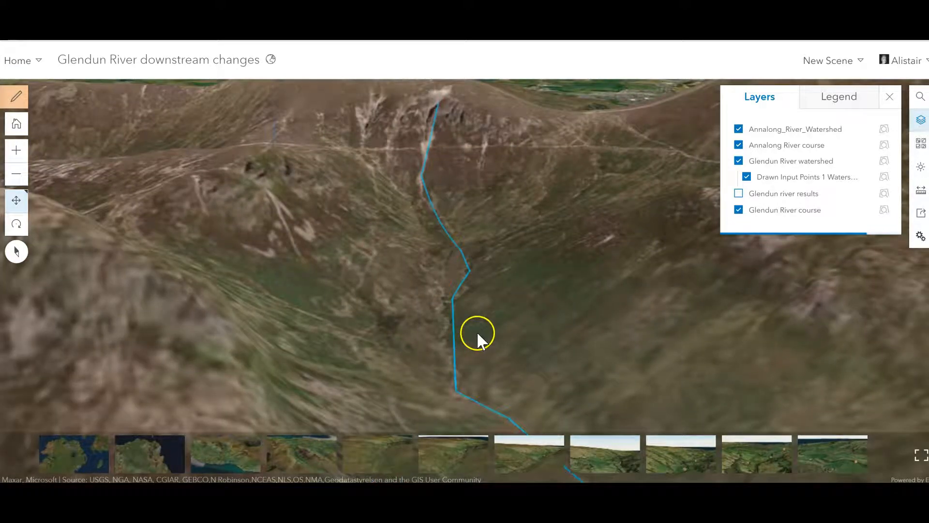
drag(511, 334, 477, 332)
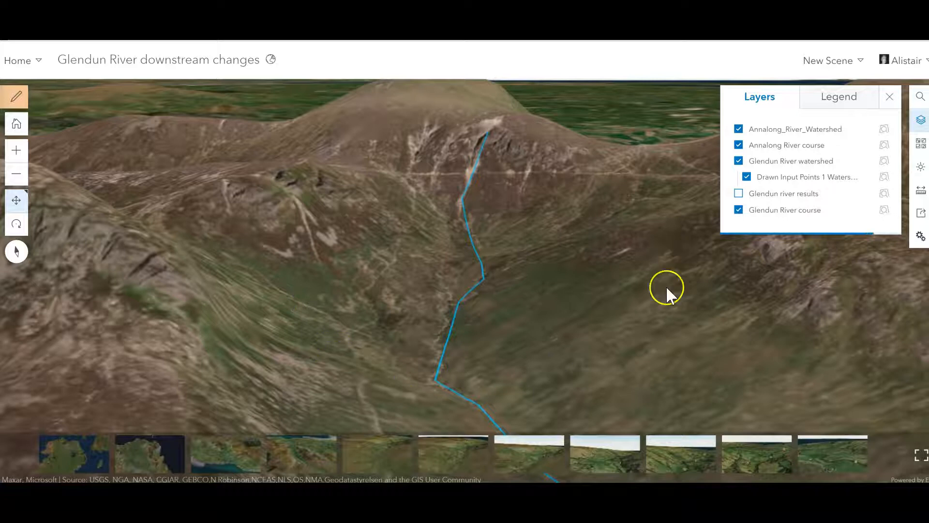
- Follow the river's winding channel along the upper valley floor to where the valley opens out
drag(541, 377, 431, 352)
drag(462, 395, 491, 343)
drag(497, 388, 543, 292)
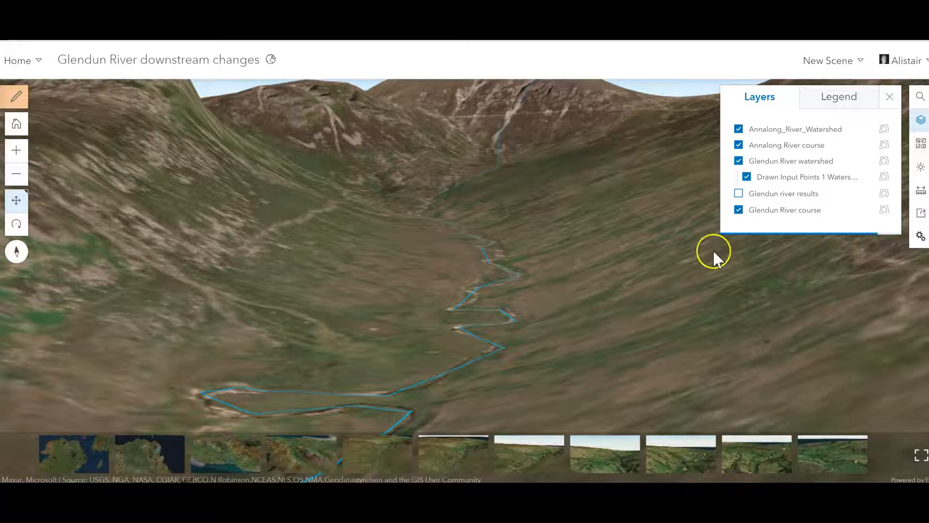
drag(544, 351, 543, 311)
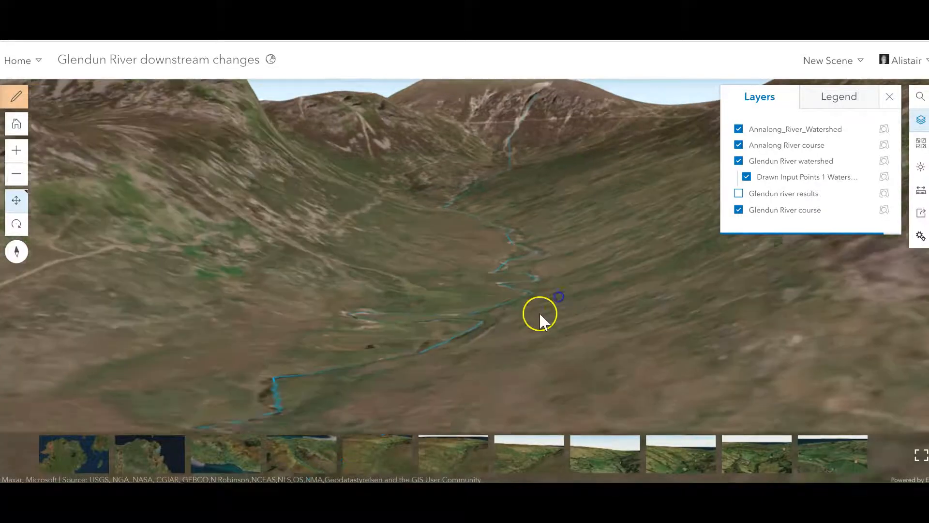
drag(447, 382, 435, 260)
drag(387, 363, 388, 269)
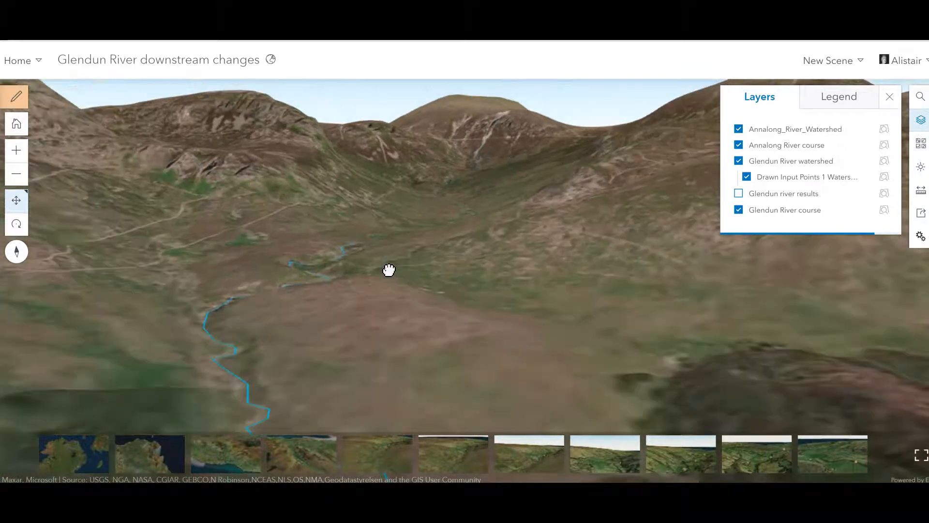
- Examine the river beside the dark woodland and take a close look at the built structure on its channel
drag(385, 354, 549, 373)
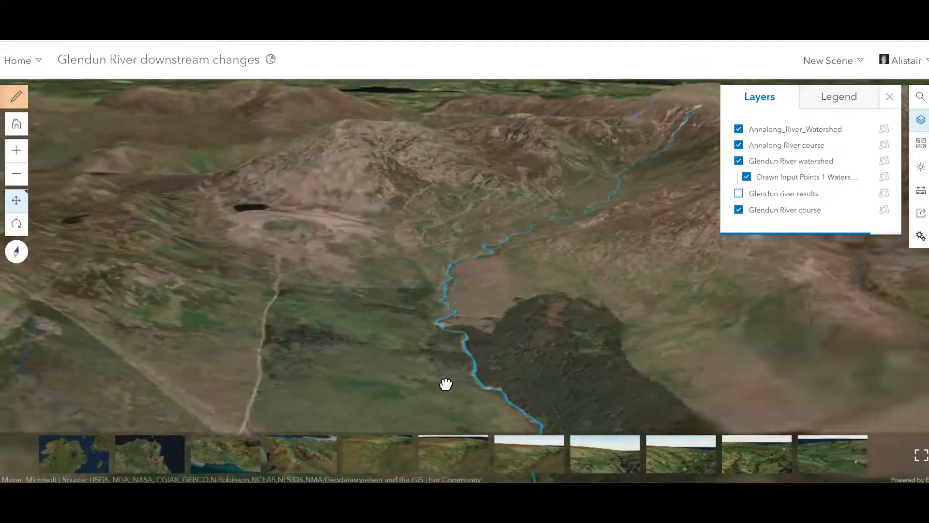
drag(483, 373, 402, 263)
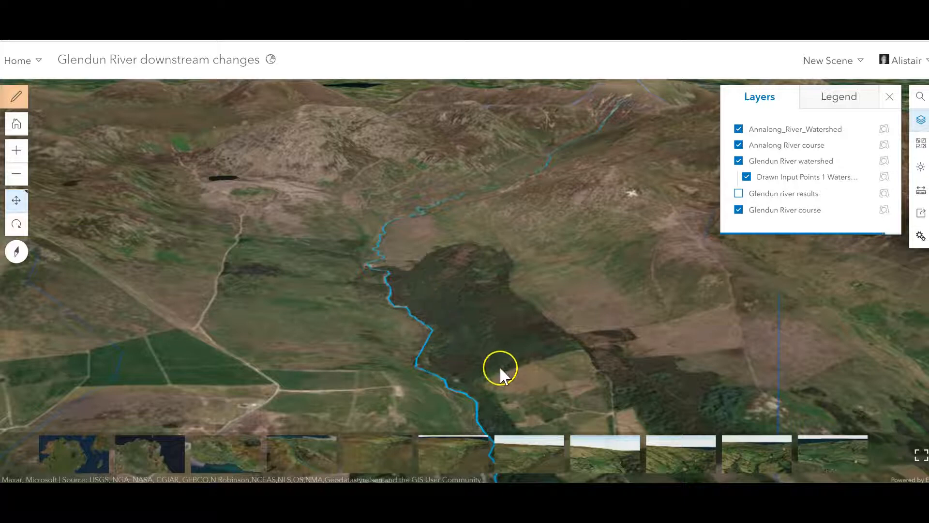
drag(97, 152, 127, 152)
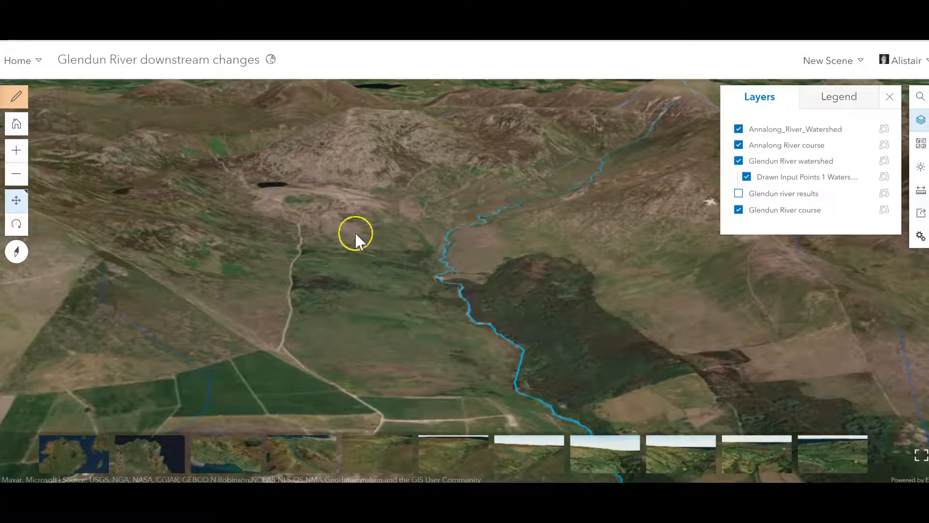
drag(355, 233, 332, 225)
drag(409, 280, 361, 291)
scroll(363, 294, up, 5)
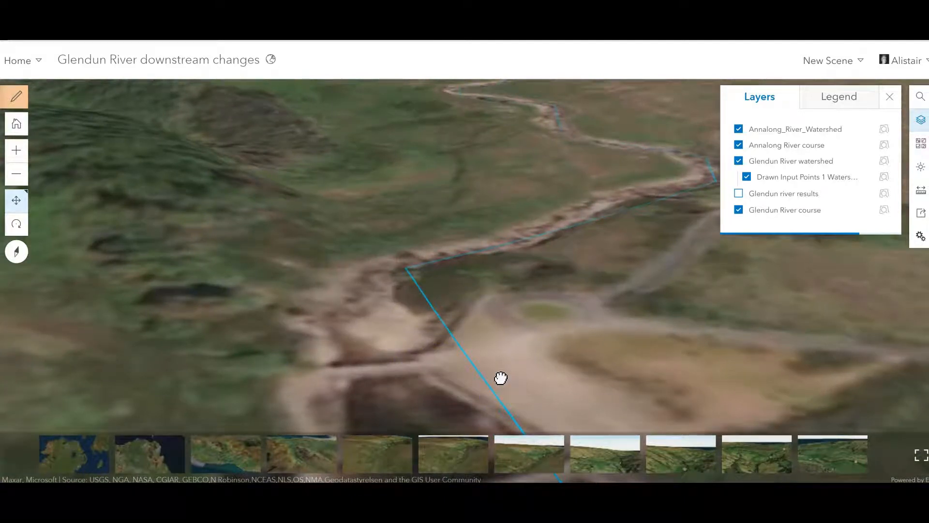
drag(501, 378, 484, 346)
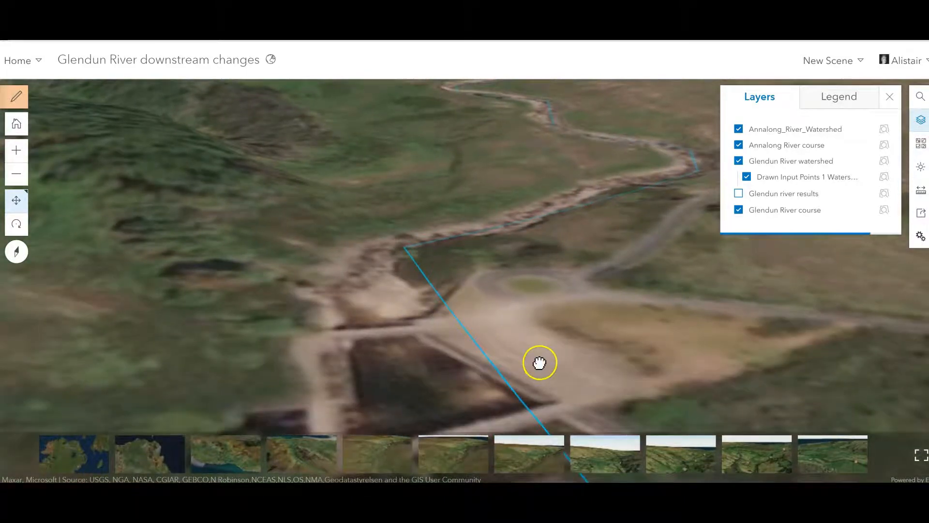
scroll(539, 362, down, 10)
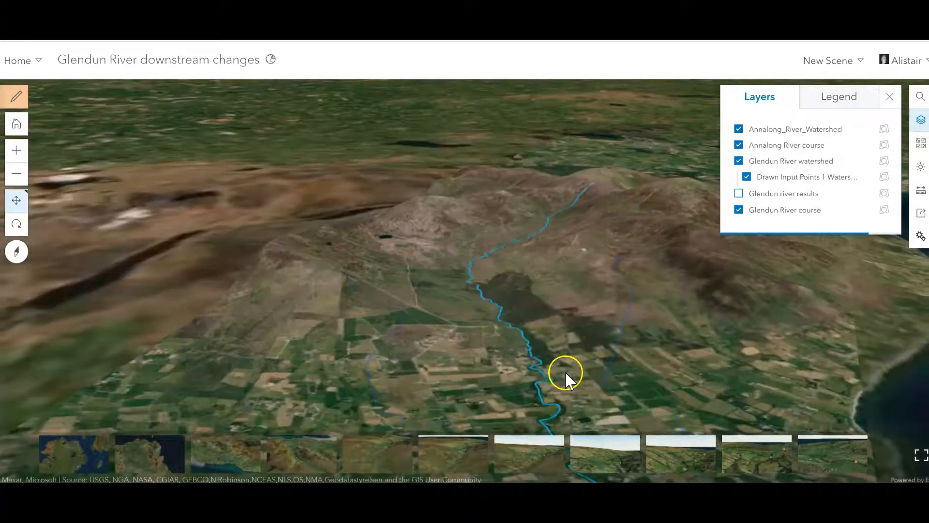
- Trace the river's lower course across the farmland towards the coastal village
right_drag(562, 368, 544, 381)
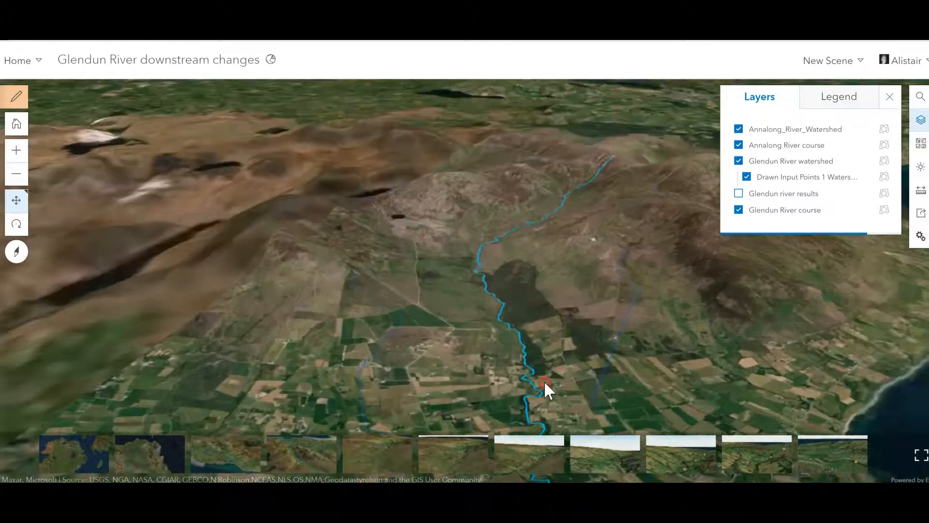
drag(547, 383, 533, 328)
right_drag(541, 374, 579, 346)
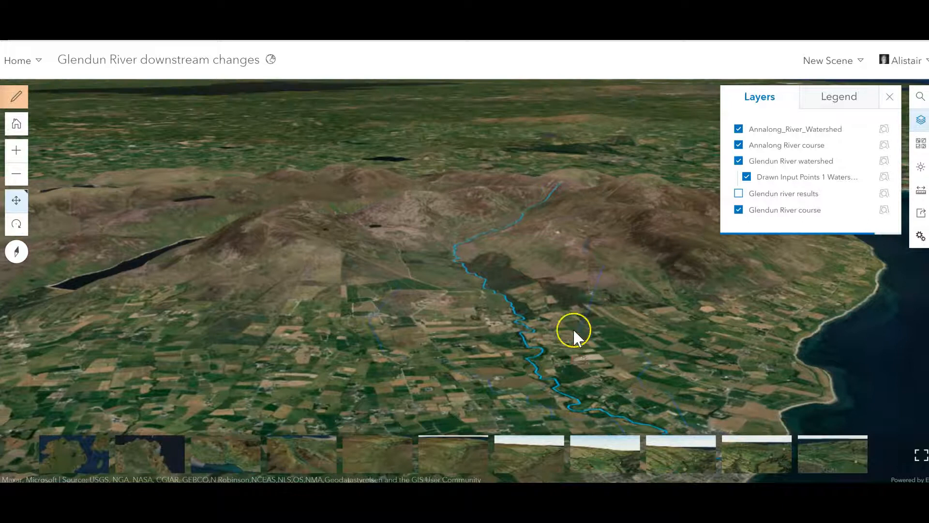
right_drag(556, 392, 574, 394)
drag(606, 392, 550, 357)
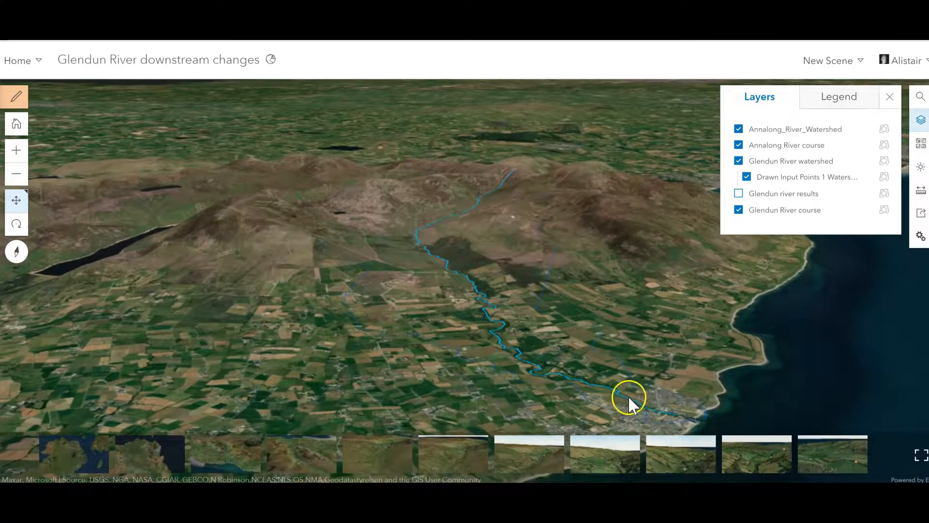
- Follow the river at close range through the village and past the road crossing
scroll(634, 414, down, 8)
drag(526, 368, 324, 243)
drag(634, 357, 500, 383)
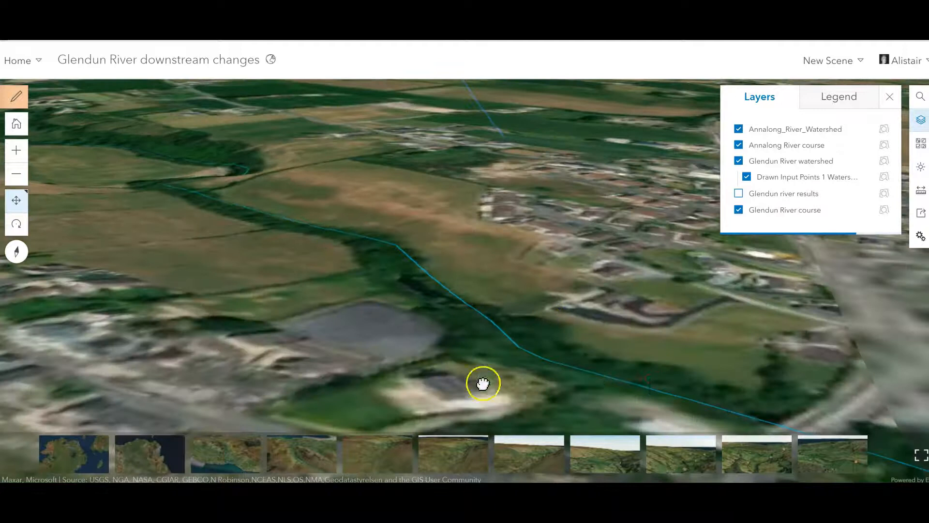
right_drag(500, 384, 448, 383)
drag(582, 387, 547, 229)
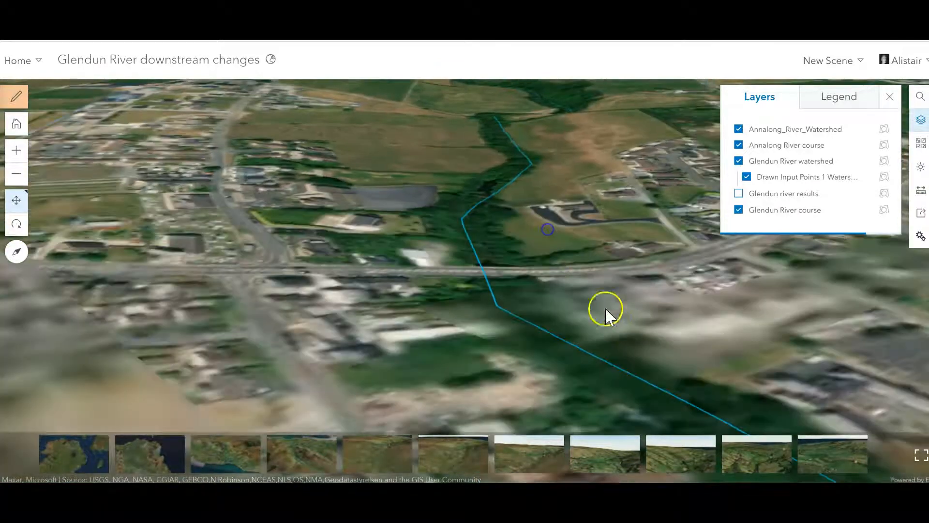
drag(634, 370, 440, 377)
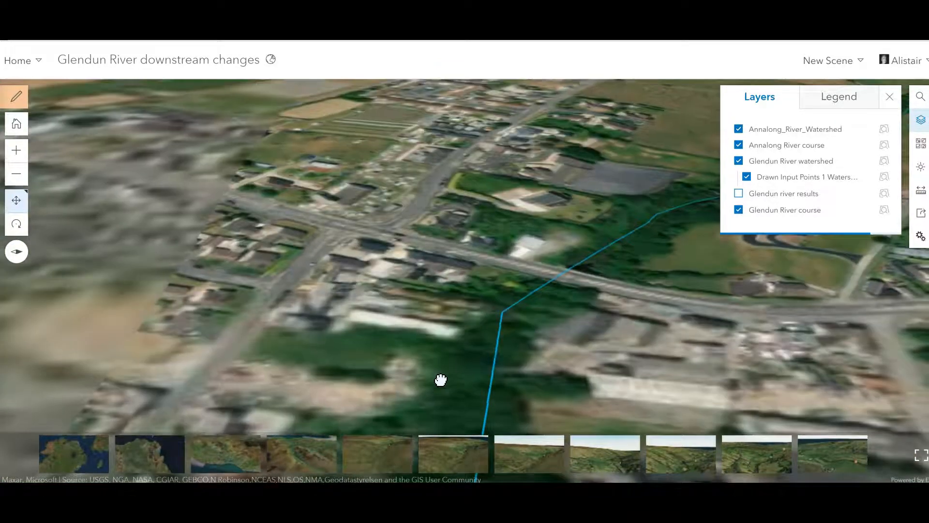
- Examine the harbour at the river's mouth and return to an overview of the whole course from source to sea
scroll(477, 270, down, 5)
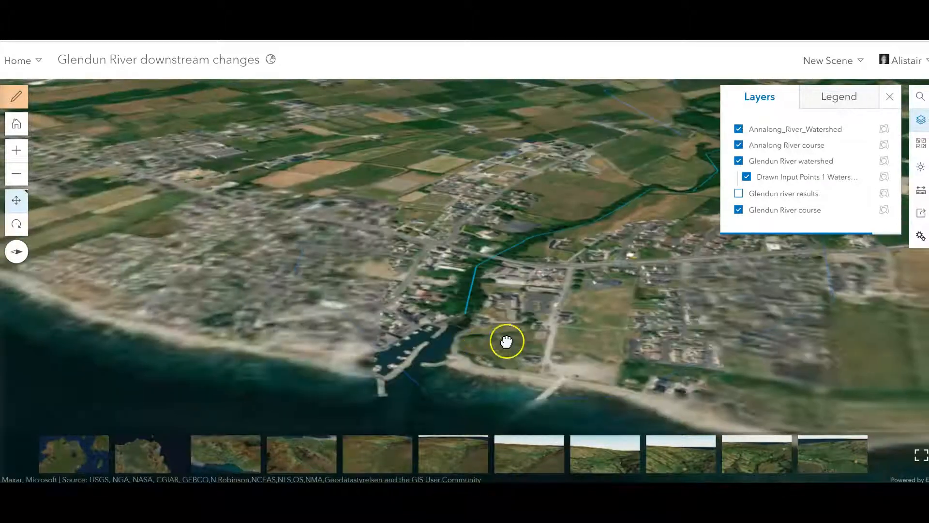
drag(491, 344, 559, 346)
right_drag(521, 292, 599, 338)
scroll(580, 310, down, 5)
right_drag(564, 277, 410, 265)
scroll(532, 226, down, 3)
drag(407, 253, 624, 214)
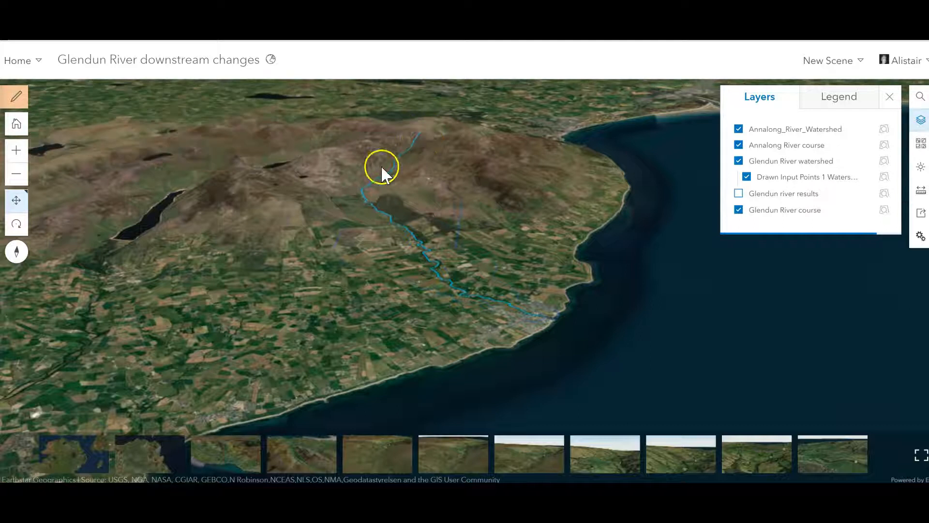
- Examine the Glendun River from the Overview, The Glendun River, looking upstream and Looking downstream viewpoints, including the valley at a lower angle
click(75, 459)
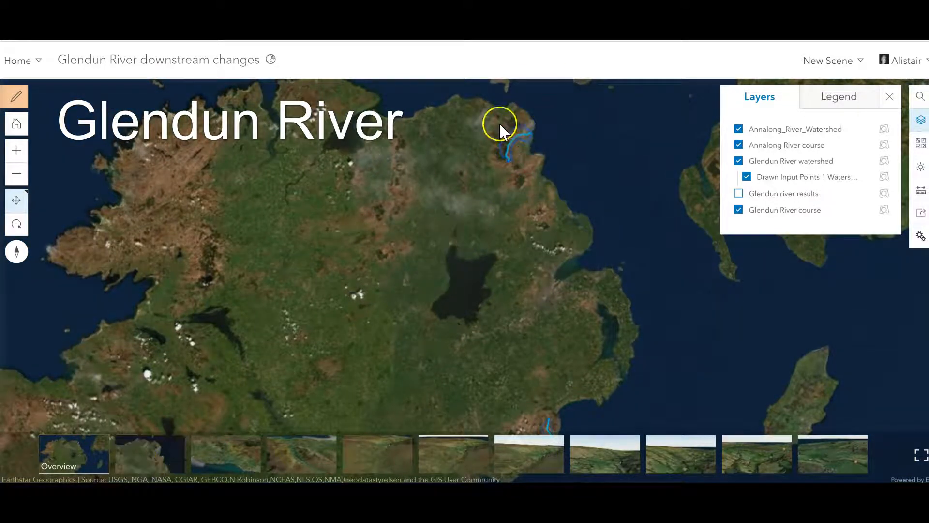
click(152, 457)
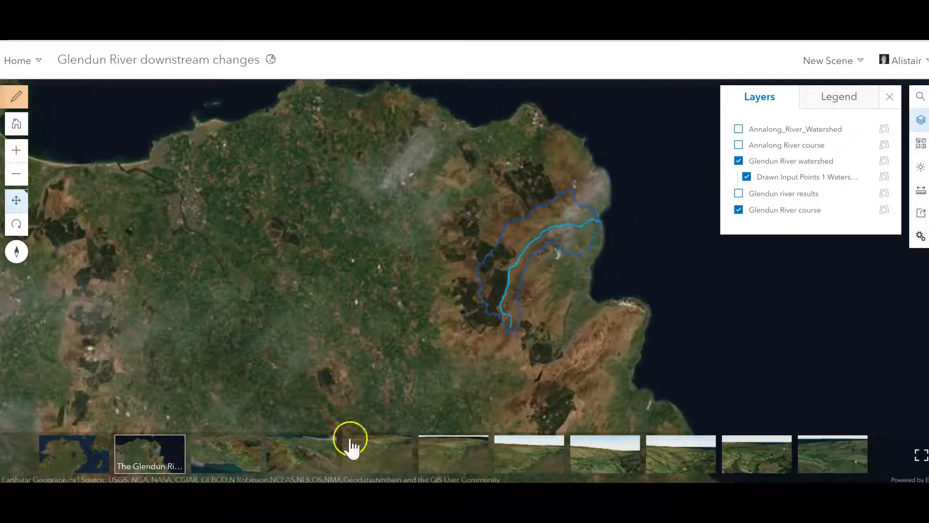
click(229, 450)
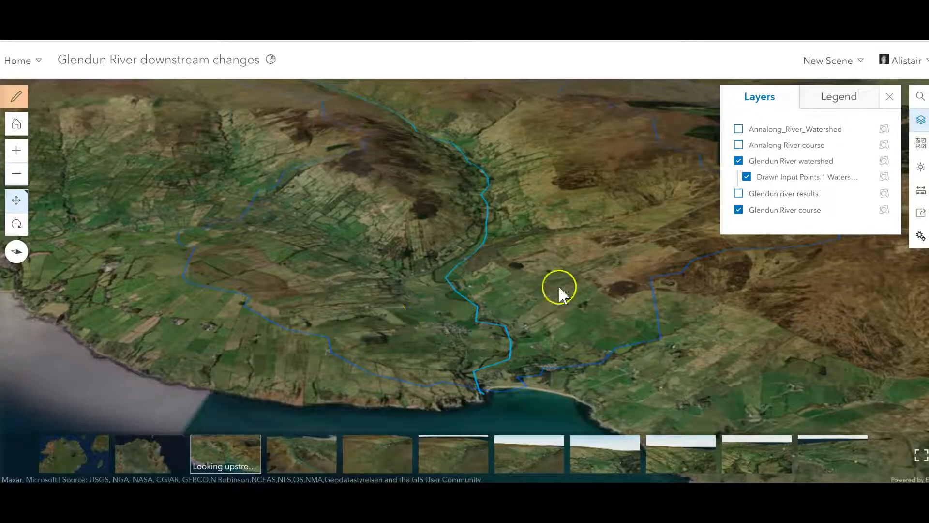
click(308, 460)
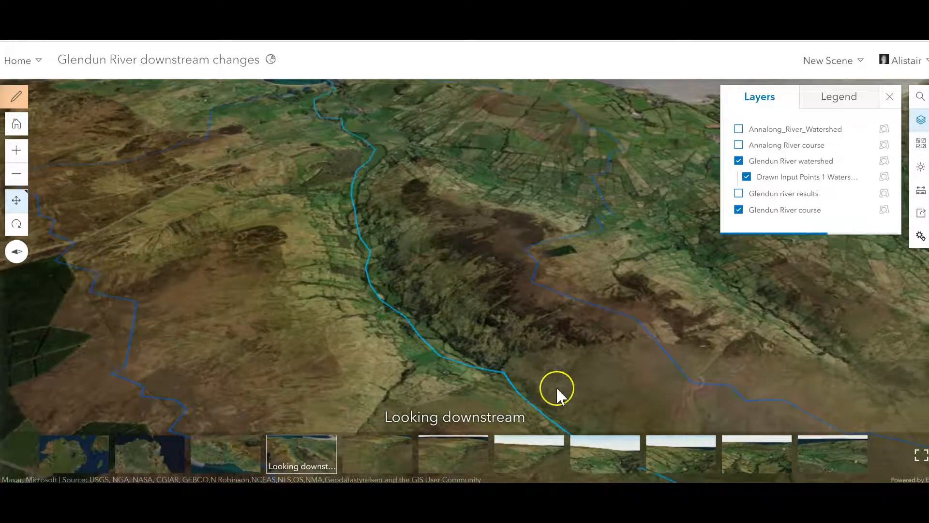
right_drag(509, 376, 374, 335)
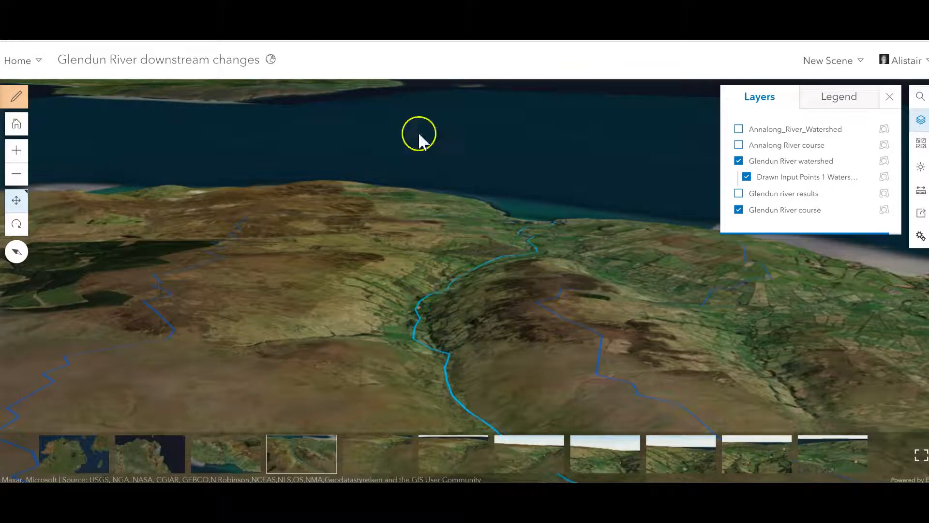
- Switch to the Google Slides worksheet and read the slide of enquiry stages from Planning to Evaluation
click(130, 14)
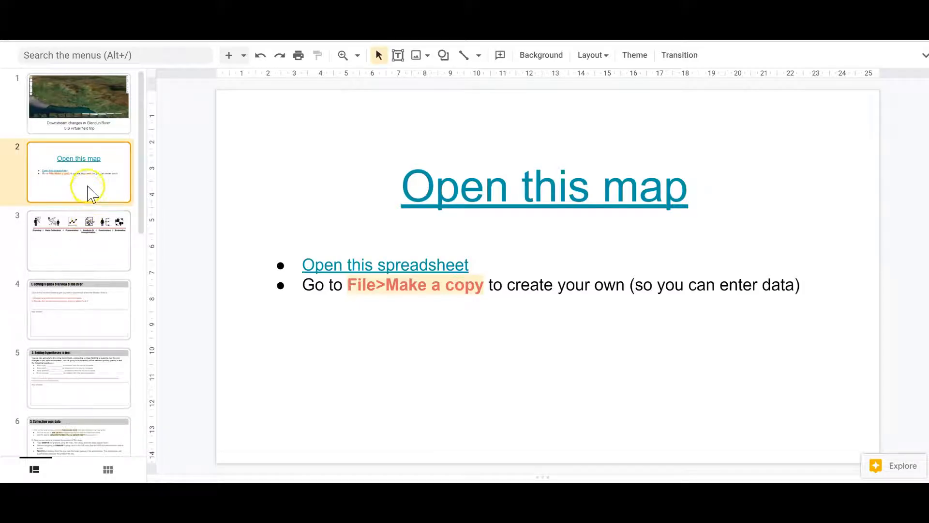
click(79, 261)
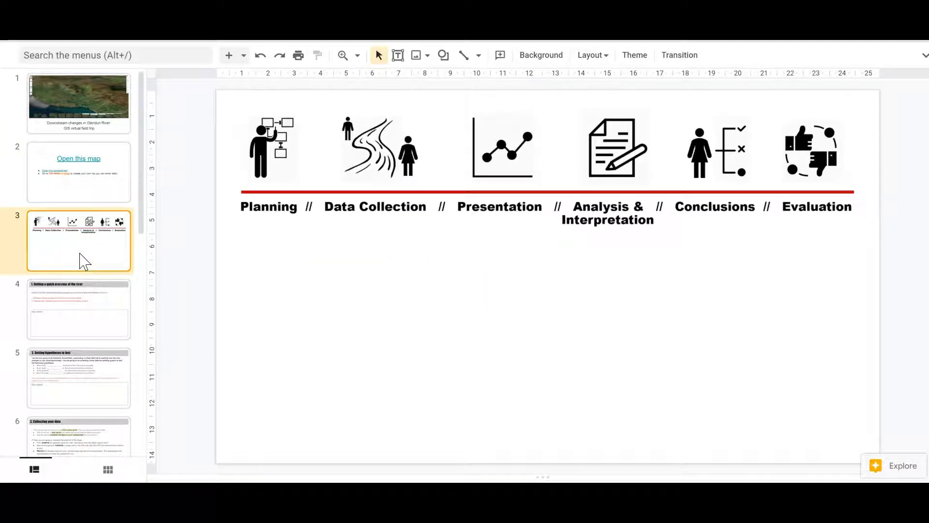
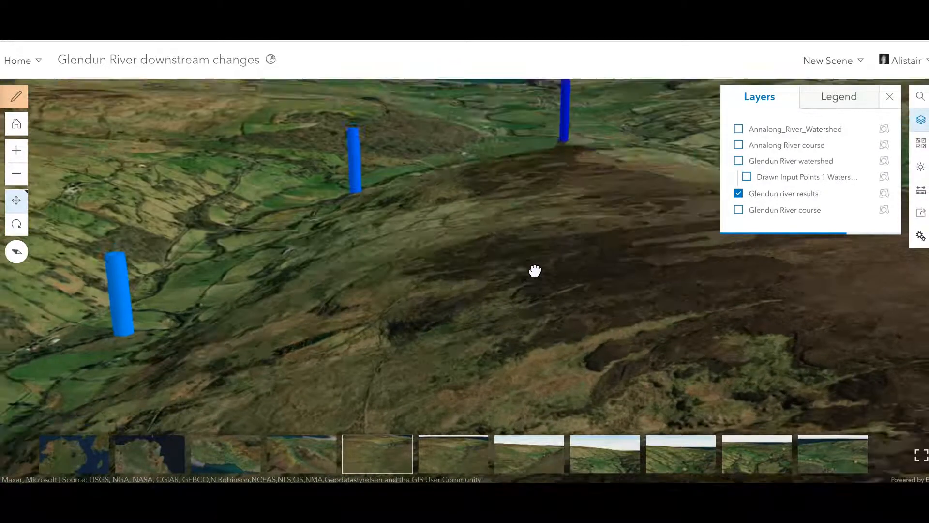
- Examine the river width bars along the Glendun valley and bring up the data for Survey Site 1
right_drag(351, 309, 396, 292)
mouse_move(409, 216)
right_down()
mouse_move(411, 226)
mouse_move(413, 213)
mouse_move(383, 227)
mouse_move(378, 205)
mouse_move(398, 218)
mouse_move(442, 213)
mouse_move(392, 213)
right_up()
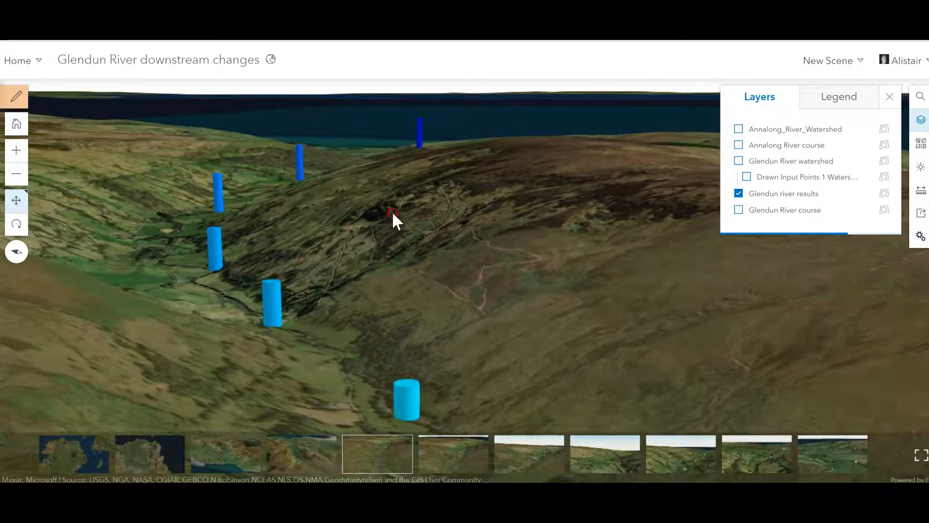
click(376, 459)
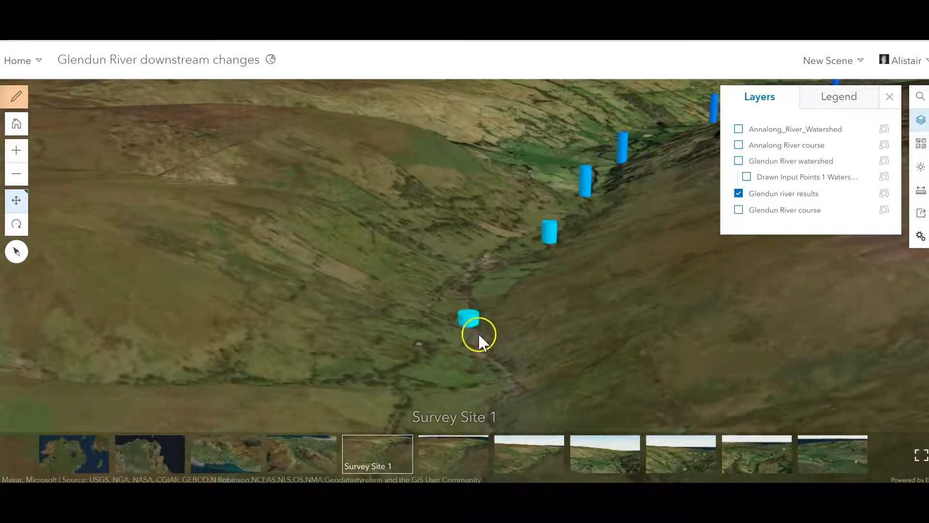
click(470, 317)
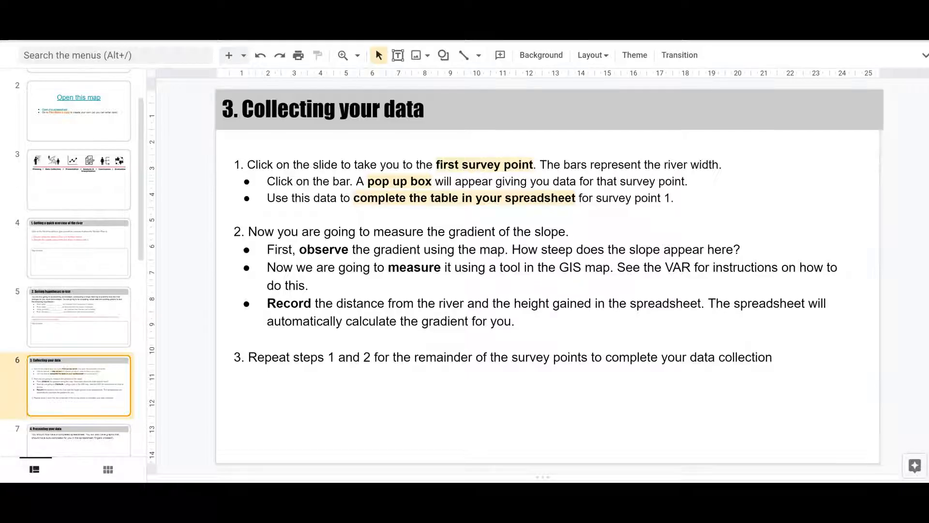
- Open the Glendun River data spreadsheet from the worksheet and examine its survey tables and scatter graphs
click(62, 113)
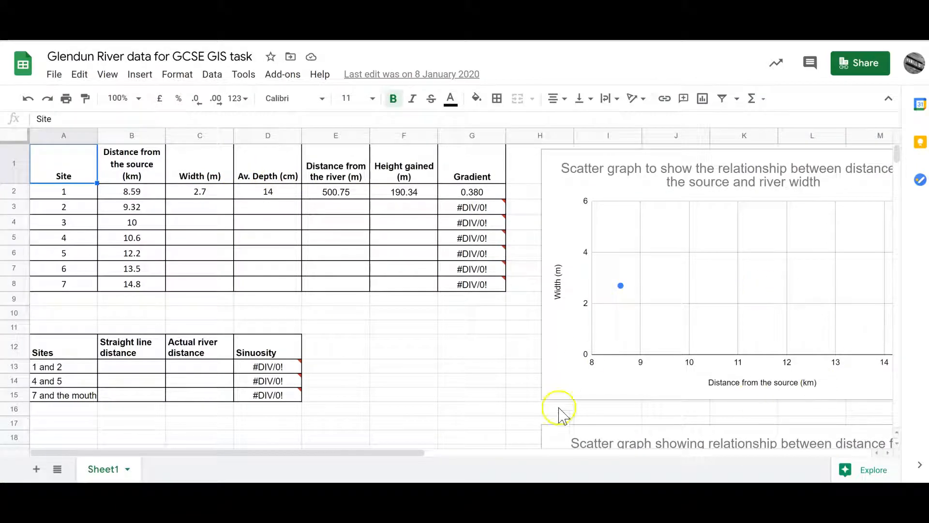
drag(392, 452, 320, 419)
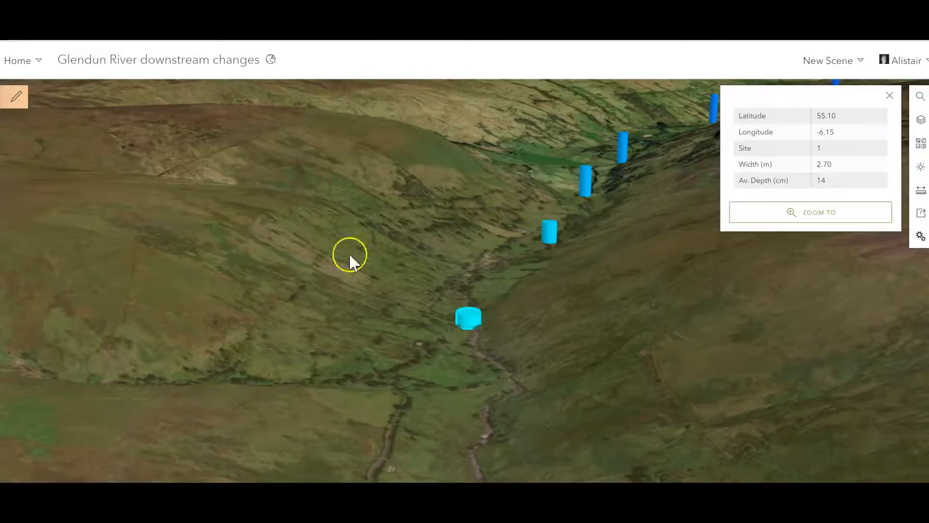
- On the map scene, read the data for Survey Site 2 and visit the remaining survey sites down to Survey Site 7
click(471, 459)
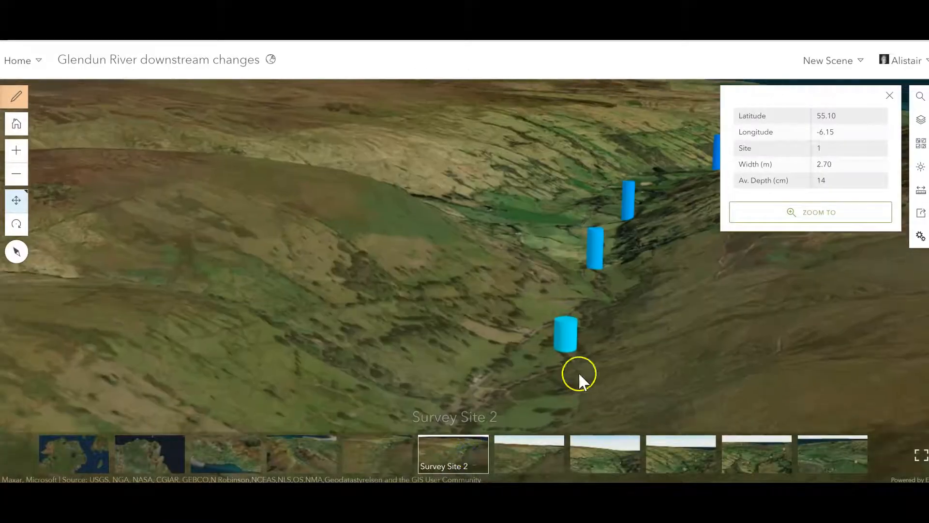
click(564, 333)
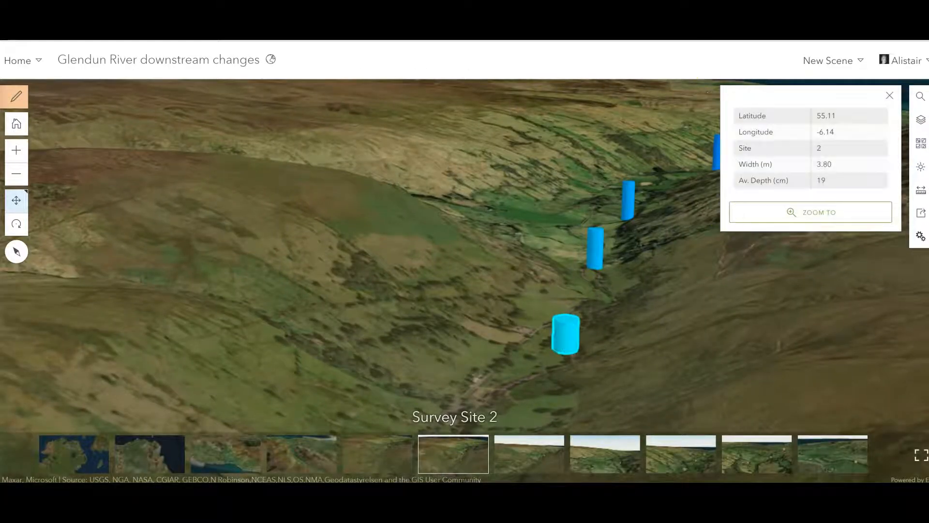
click(511, 453)
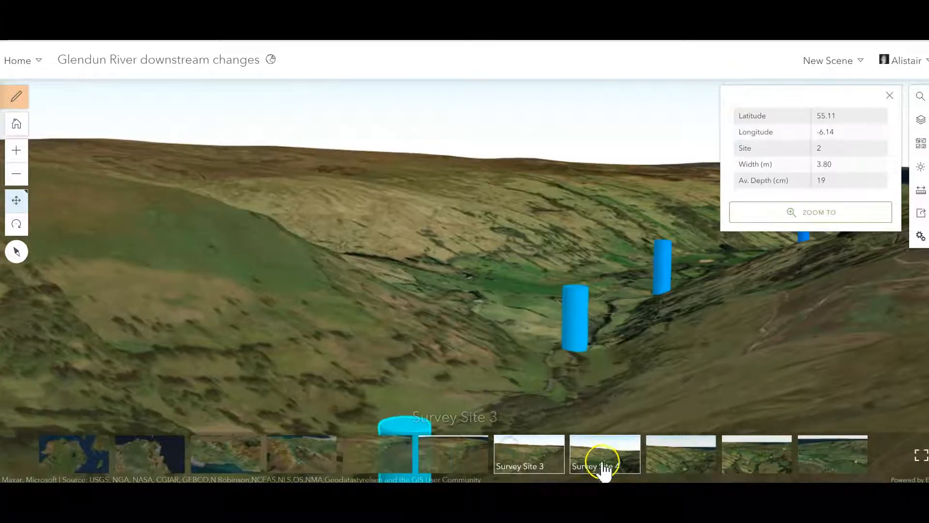
click(611, 463)
click(674, 460)
click(757, 459)
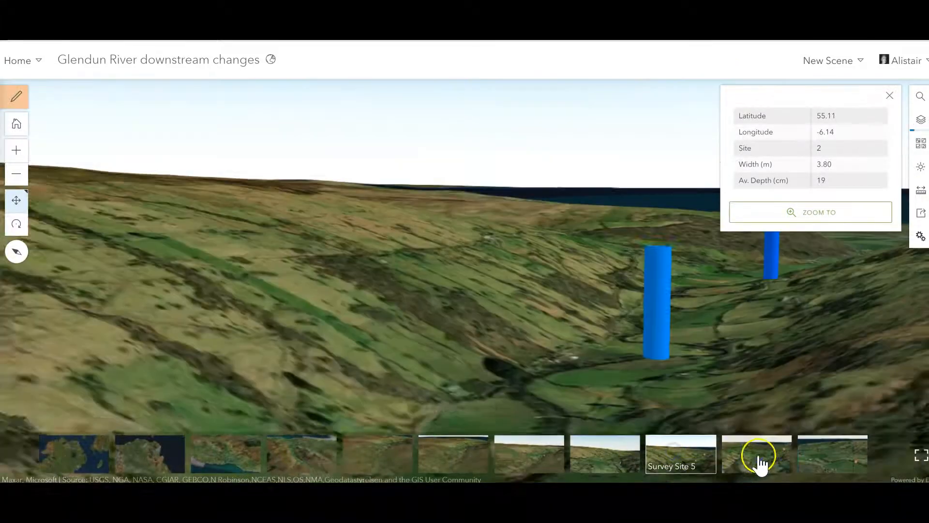
click(819, 456)
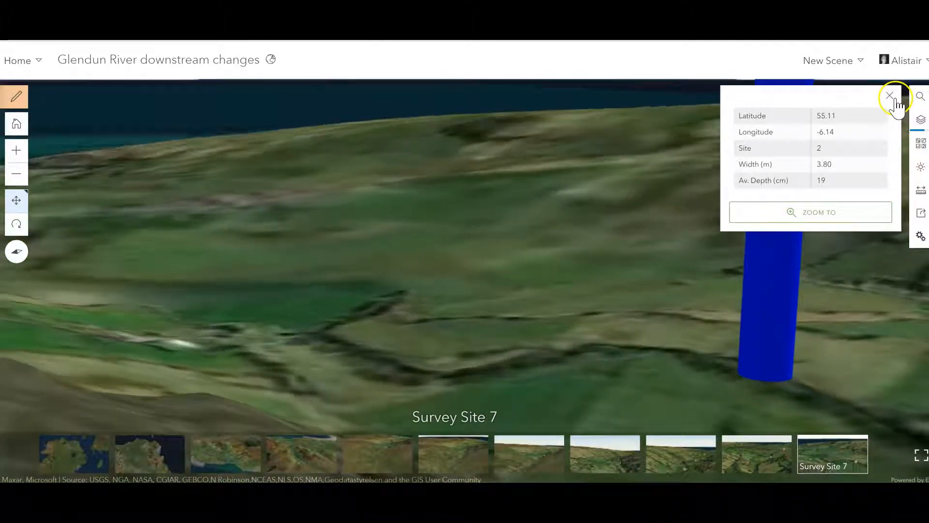
click(890, 96)
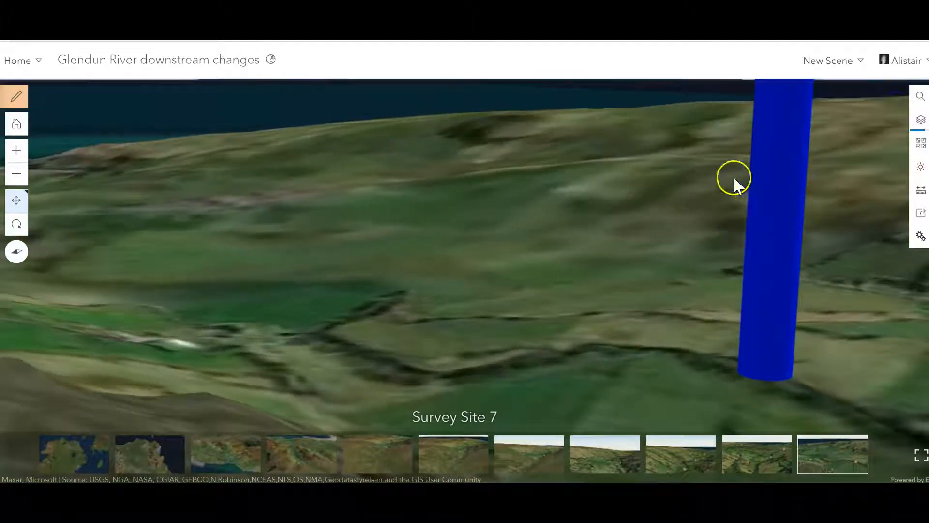
right_drag(647, 214, 626, 235)
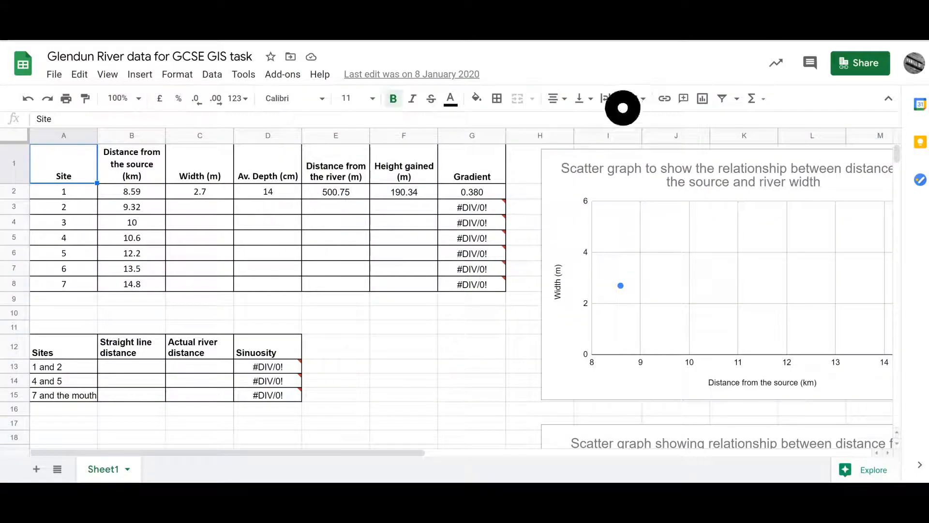
- Read the worksheet slides on presenting the data, the hypotheses to test and the analysis of hypothesis 1
click(62, 348)
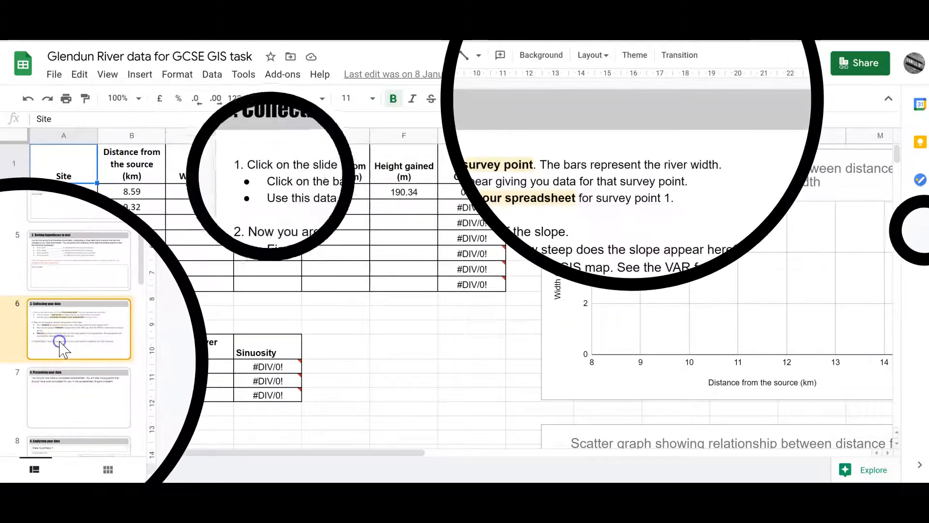
scroll(68, 319, down, 1)
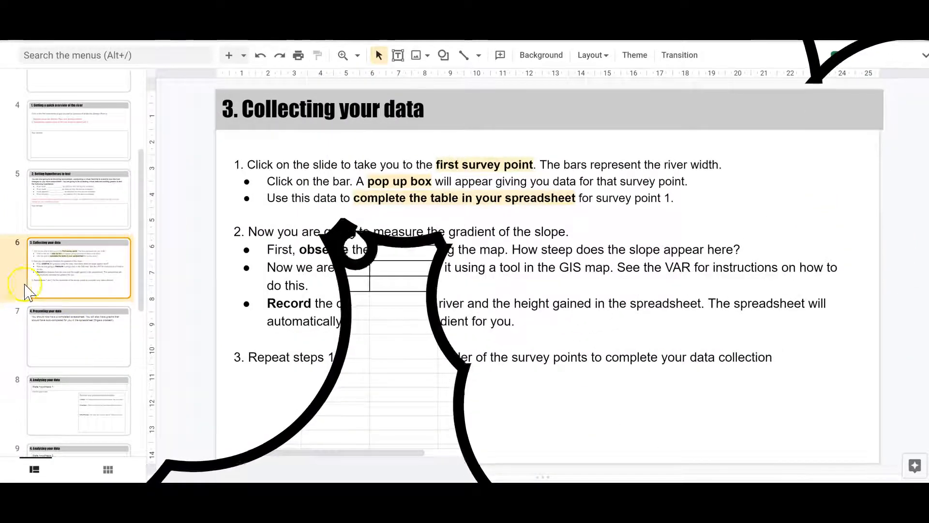
click(72, 332)
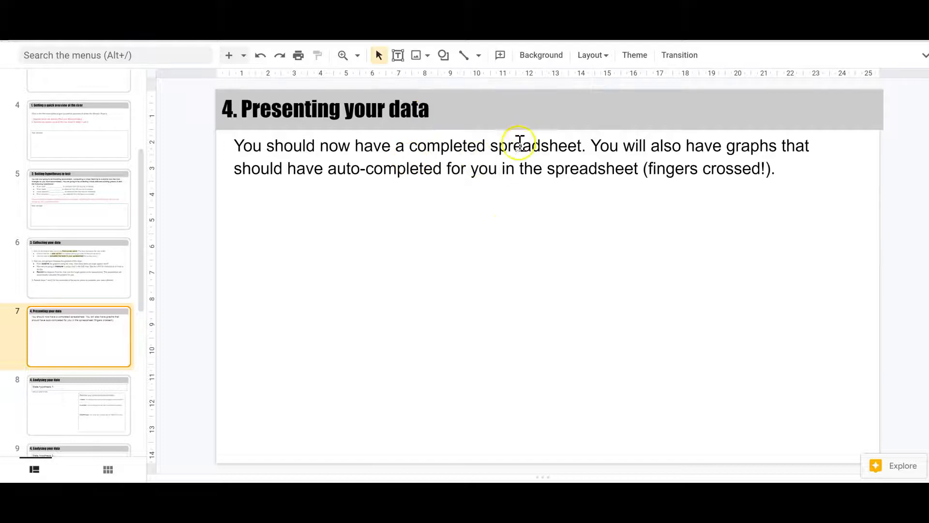
click(59, 403)
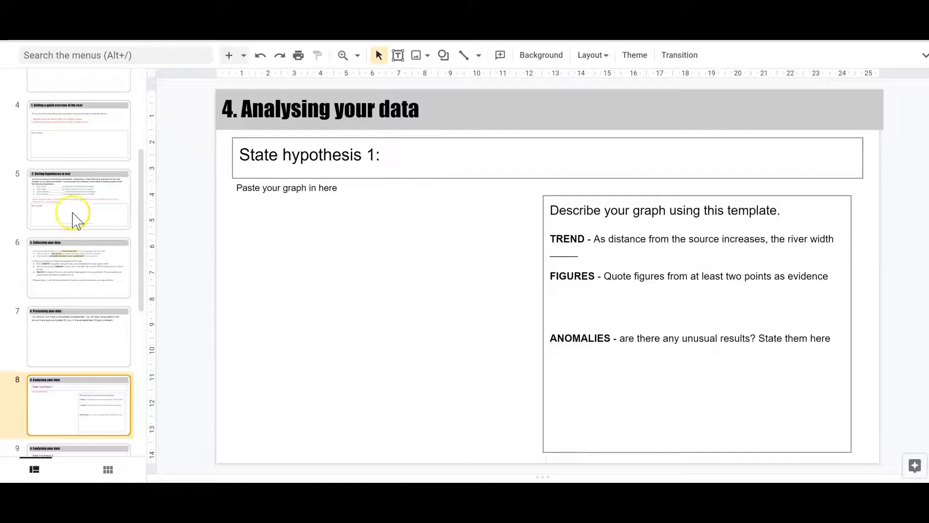
click(65, 200)
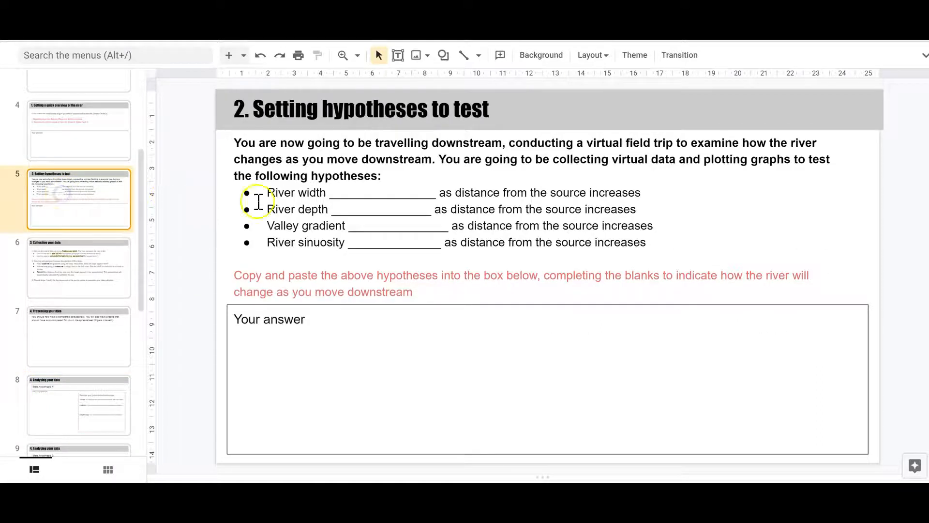
click(66, 402)
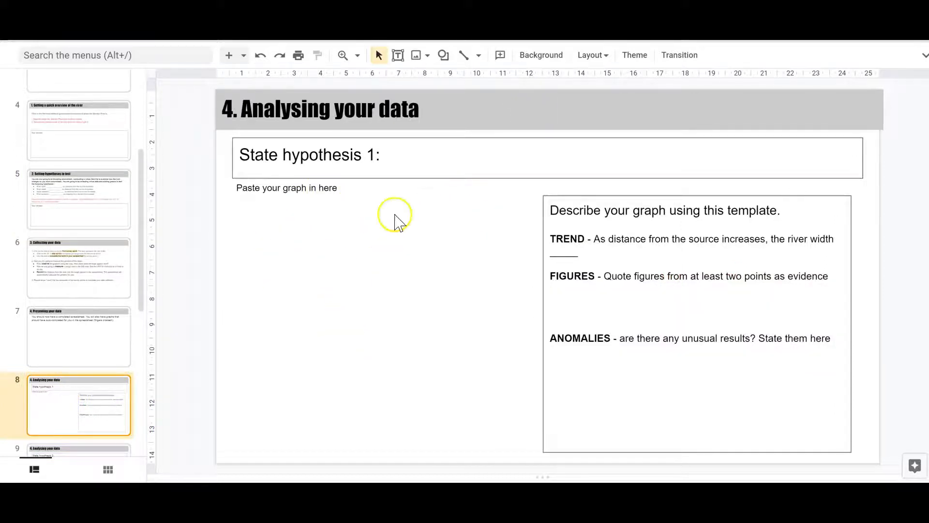
- In the spreadsheet, show the download formats for the scatter graph of distance from the source against river width
key(ctrl+Tab)
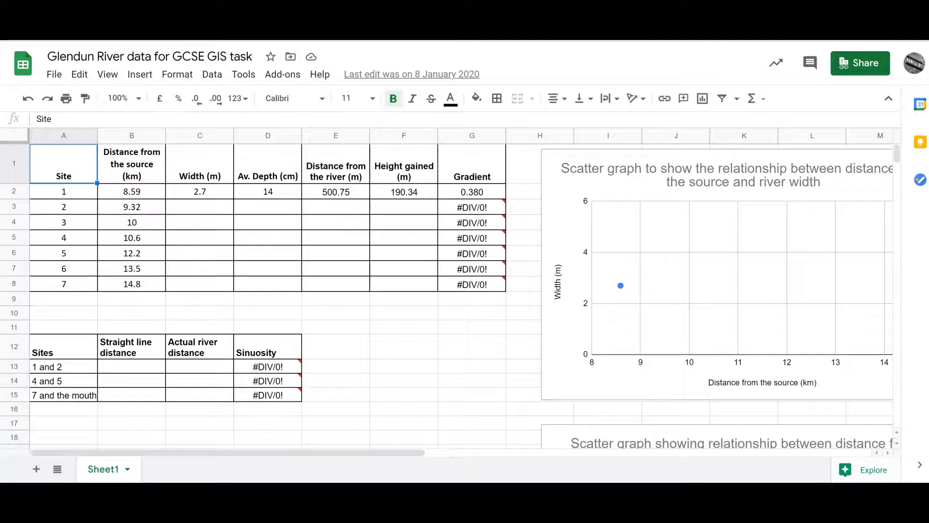
drag(358, 455, 517, 457)
click(487, 251)
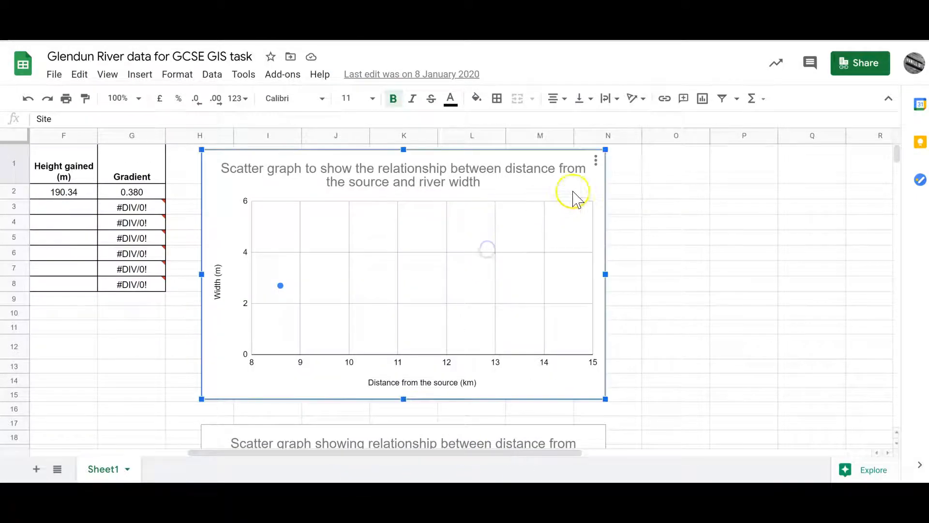
click(595, 158)
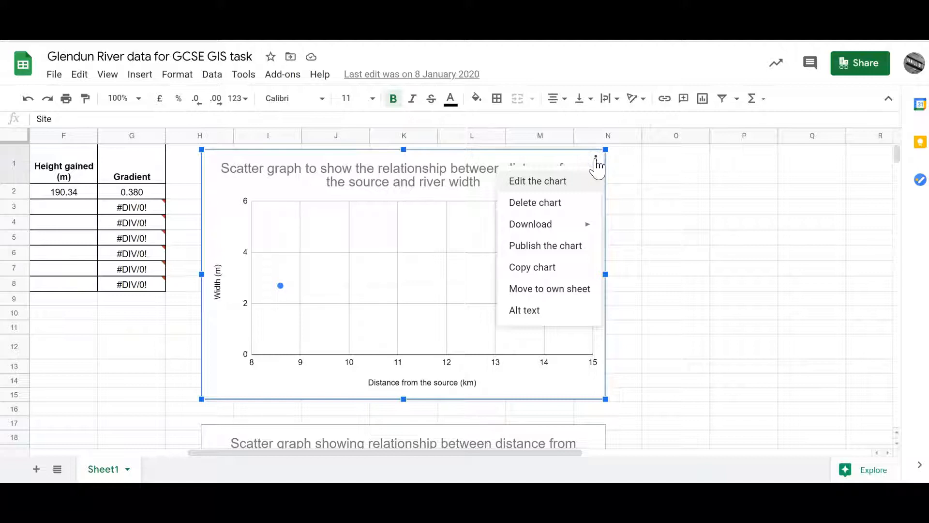
click(560, 226)
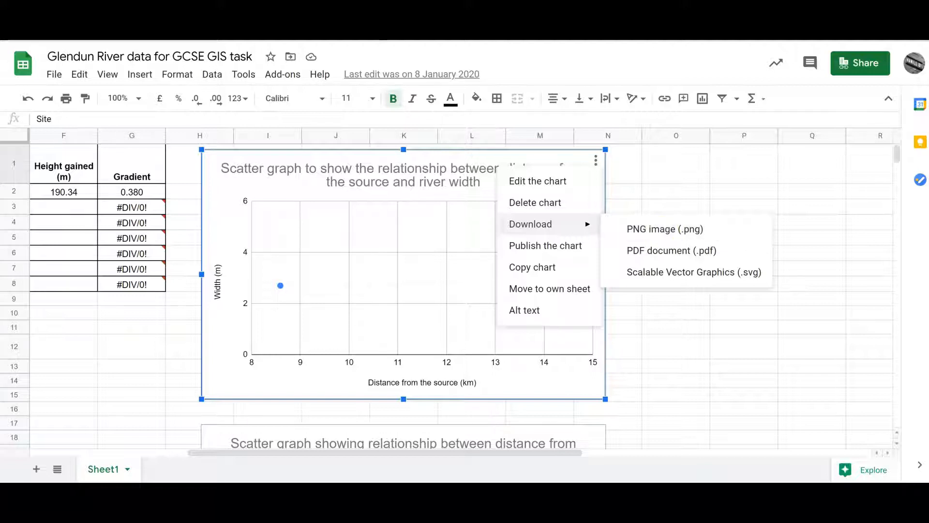
- View the hypothesis 2 analysis slide in the worksheet, and return the map scene to its Overview viewpoint
key(ctrl+Tab)
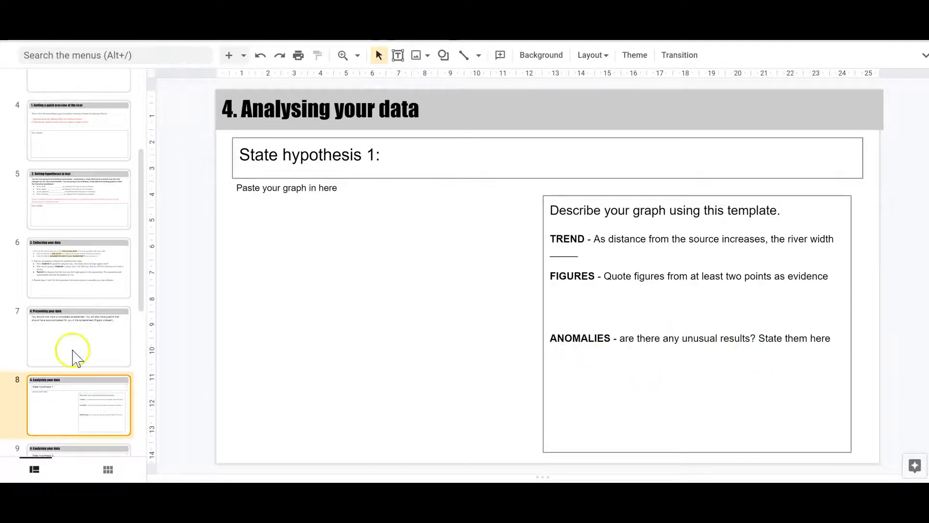
scroll(68, 411, down, 2)
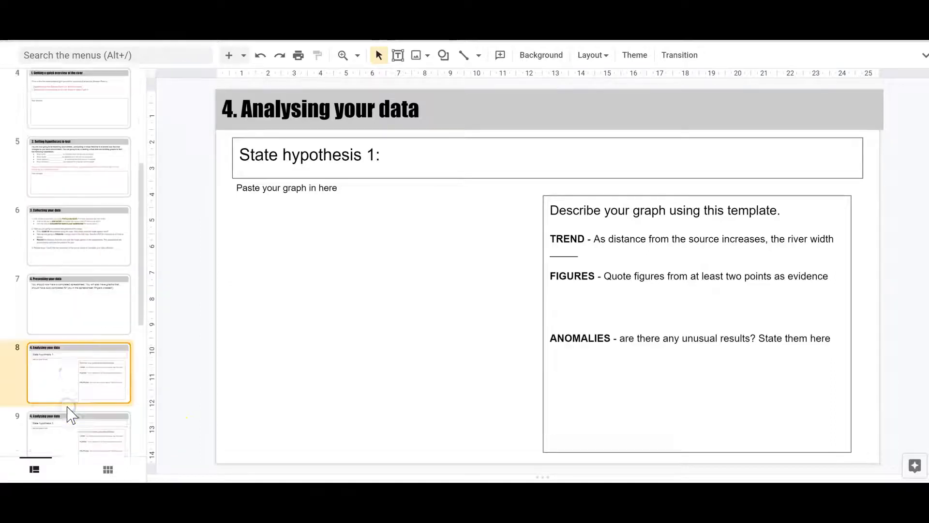
click(64, 420)
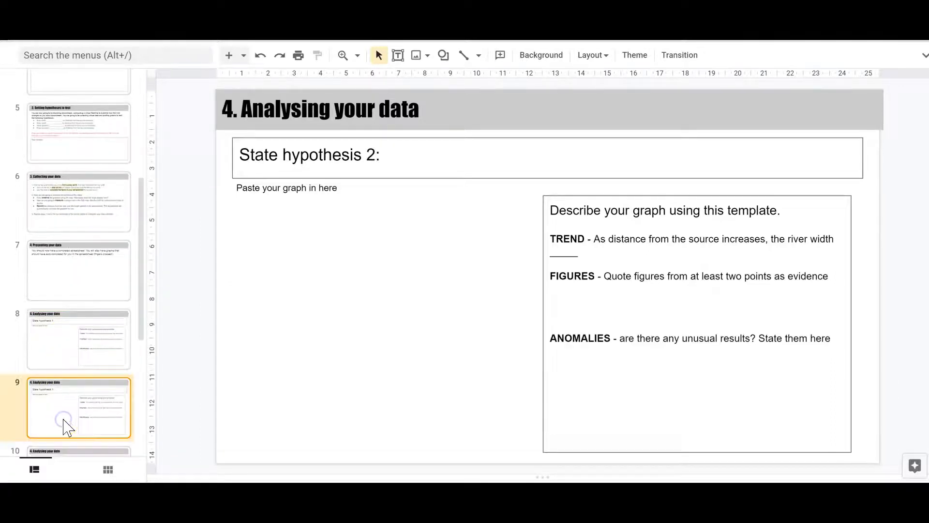
scroll(68, 411, down, 2)
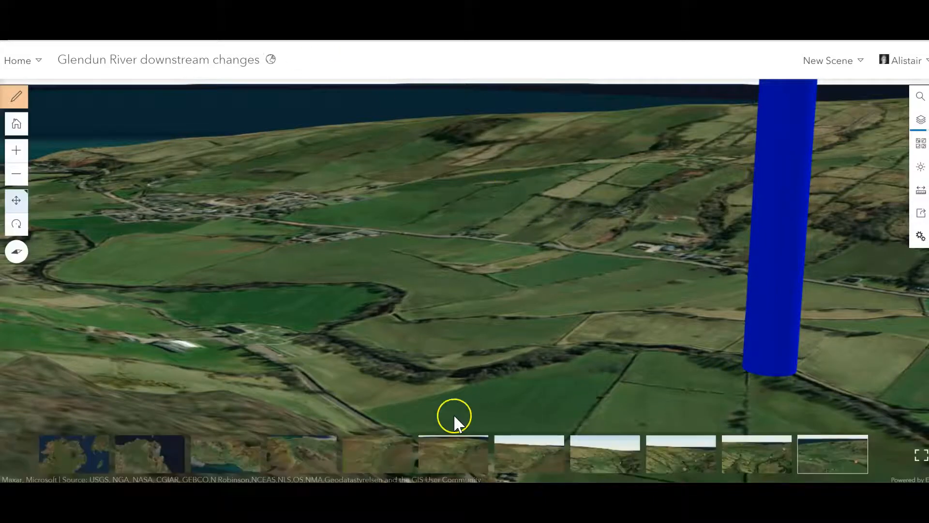
click(66, 450)
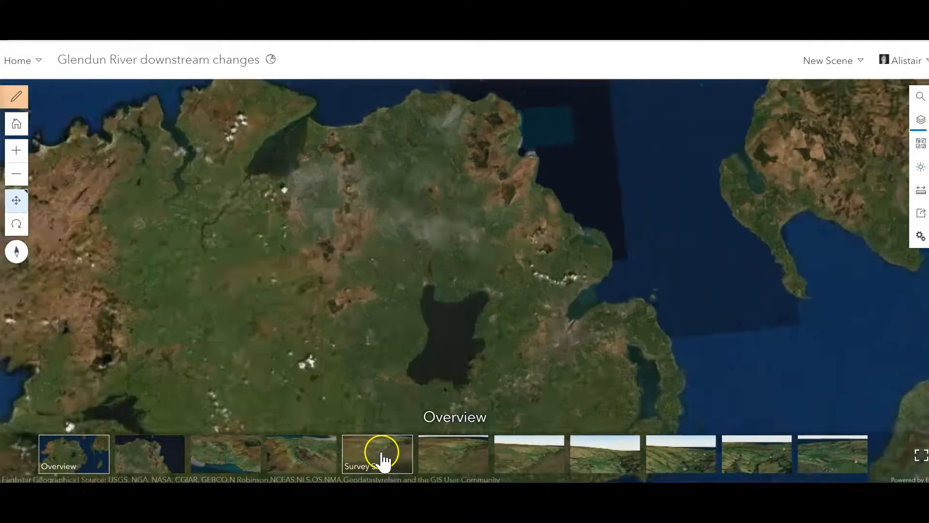
- At Survey Site 1, measure from the river marker up to the valley side's high ground, and check the spreadsheet's gradient column
click(382, 457)
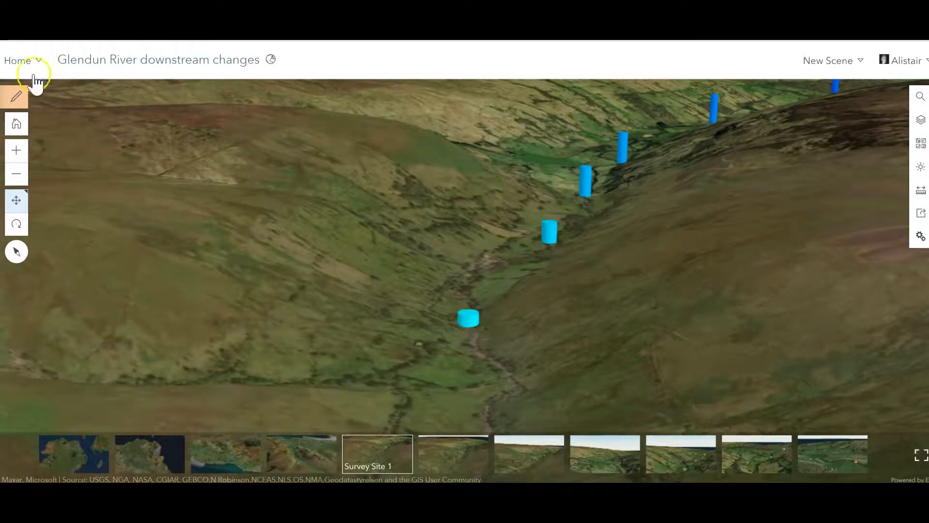
click(922, 196)
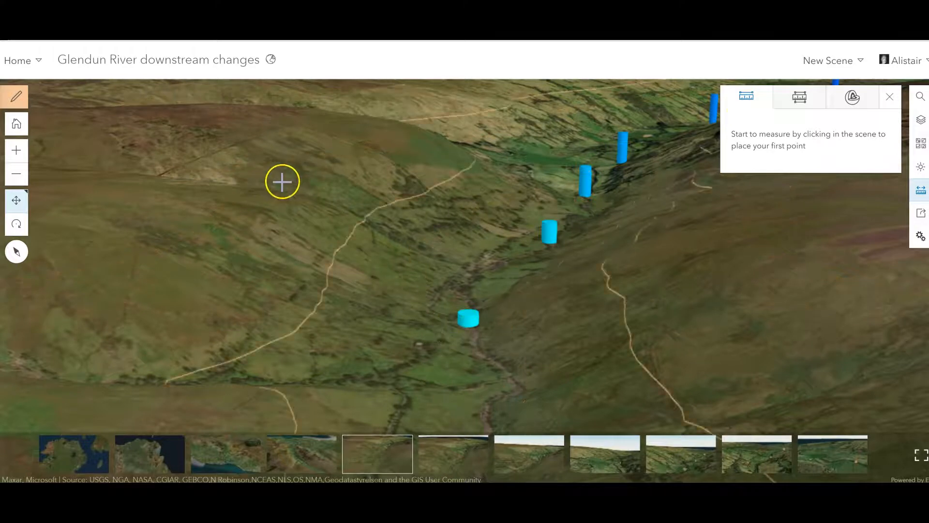
click(467, 320)
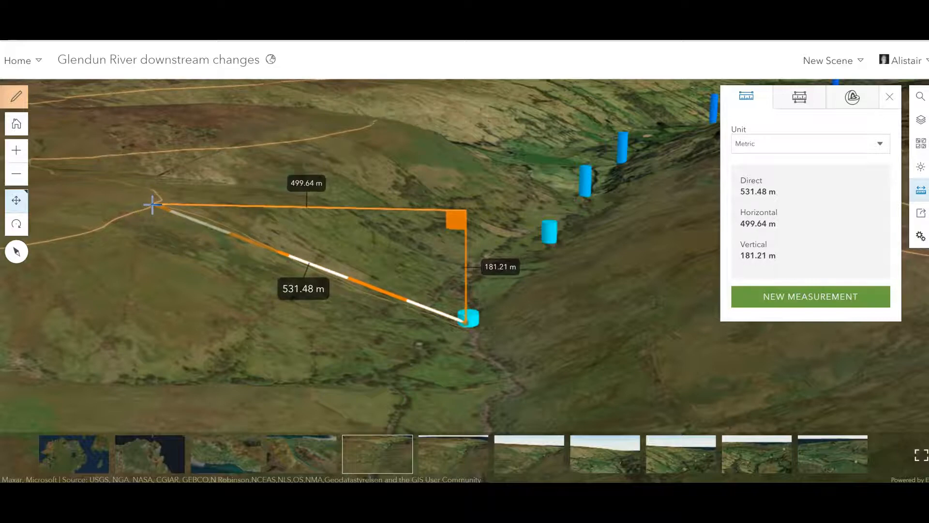
click(152, 205)
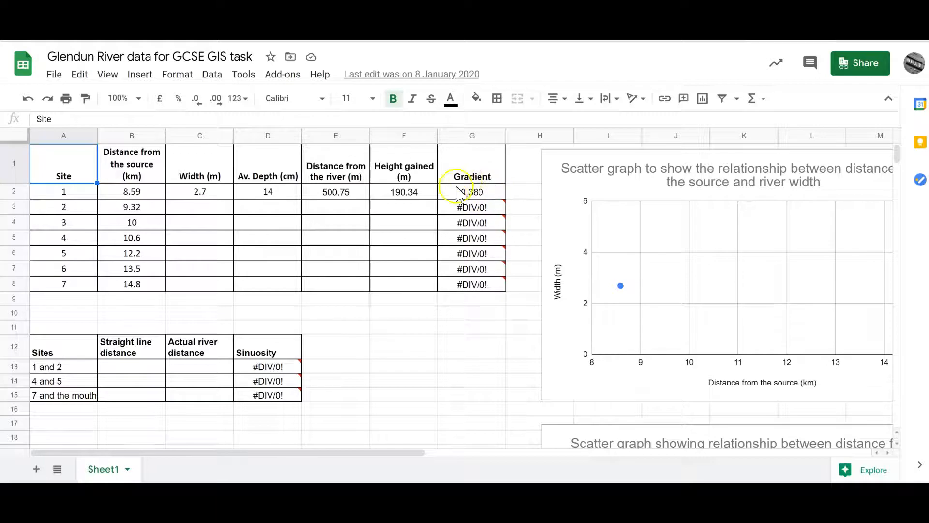
mouse_move(473, 209)
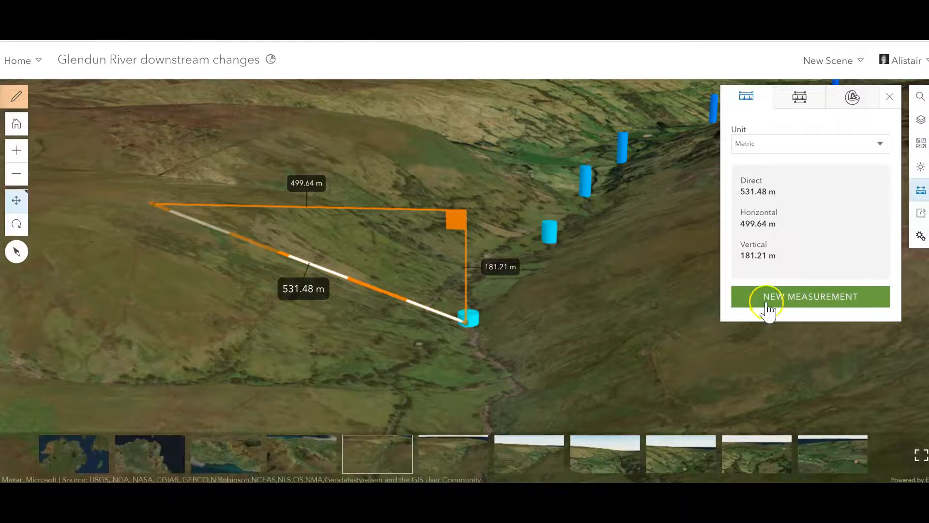
- Start a new measurement at Survey Site 2 from the river marker to the valley side's high ground, and move on to Survey Site 3
click(803, 304)
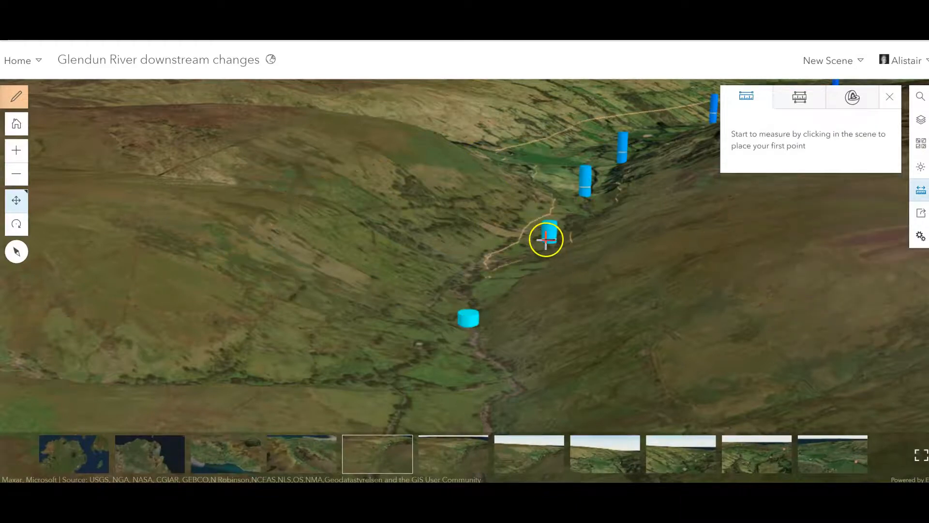
click(461, 450)
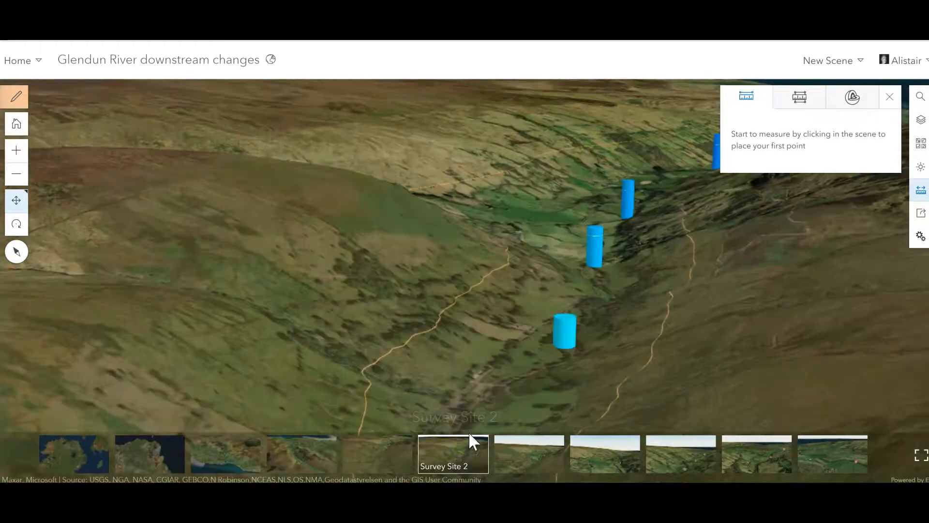
click(569, 344)
click(341, 248)
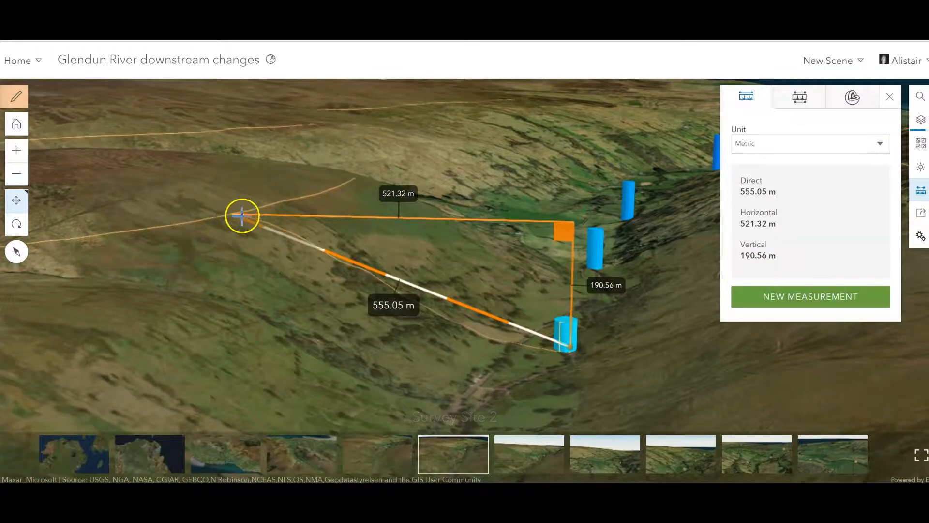
click(239, 219)
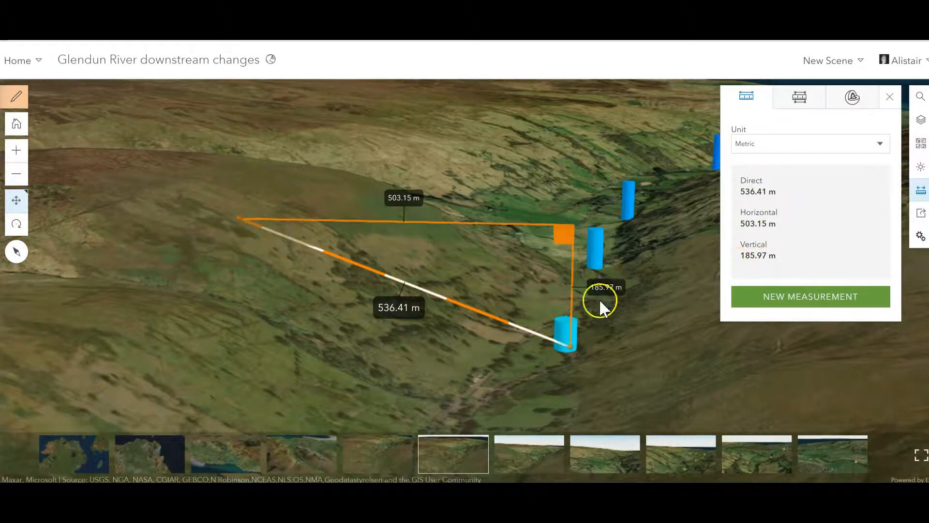
click(534, 442)
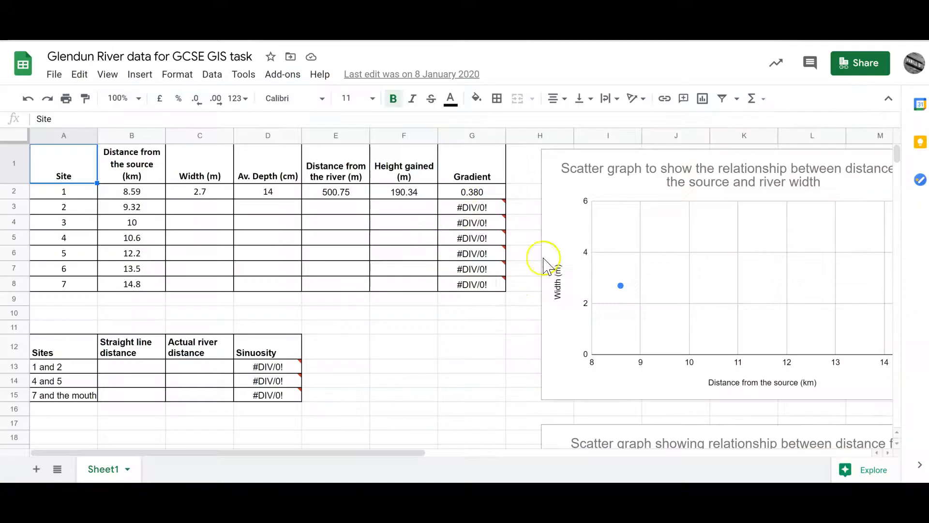
- In the spreadsheet, view the scatter graphs of distance from the source against average depth and valley gradient
drag(387, 464, 556, 468)
scroll(508, 404, down, 2)
scroll(503, 402, down, 6)
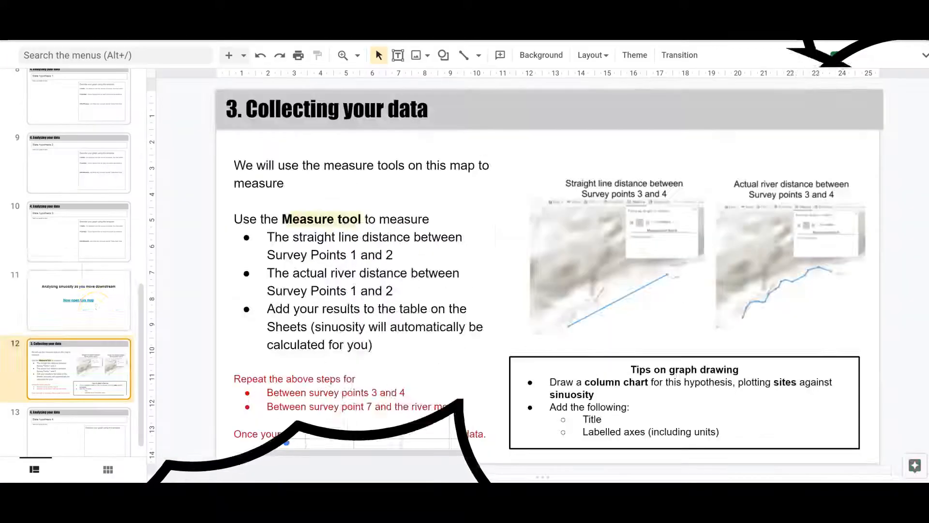
- Read the worksheet slides on analysing sinuosity and collecting its data, and look over the linked Glendun river fieldwork results map
click(100, 315)
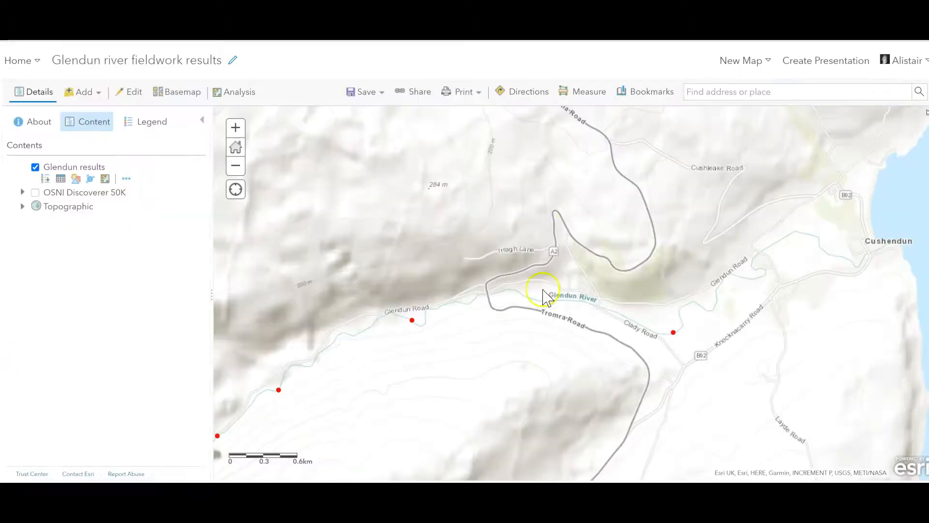
drag(625, 318, 586, 311)
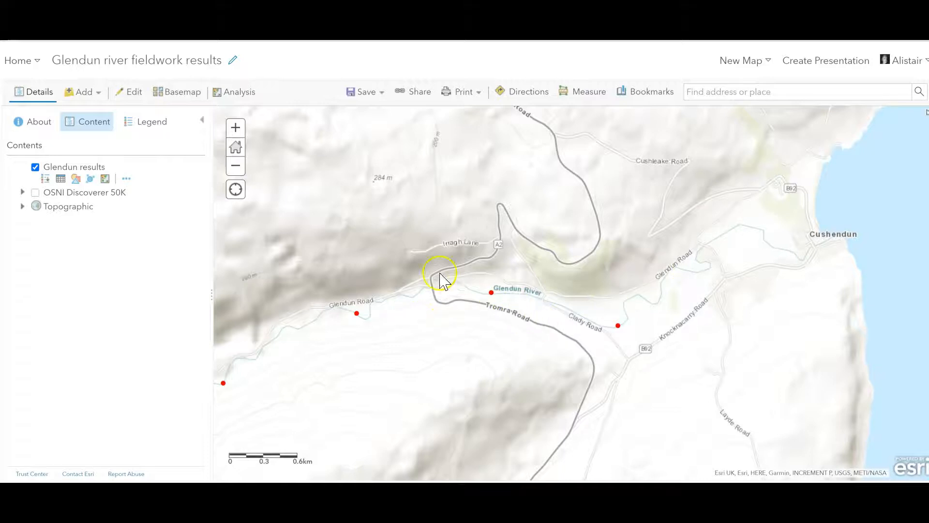
drag(374, 349, 395, 348)
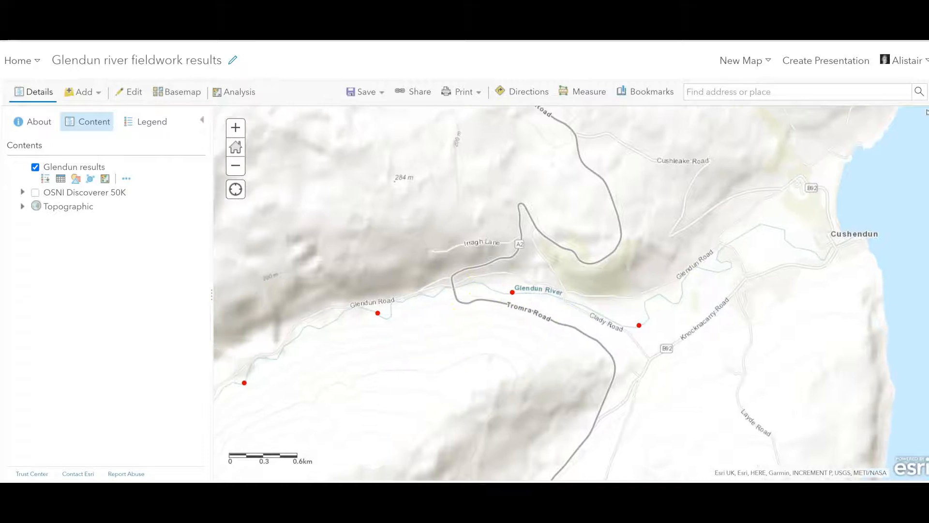
click(54, 308)
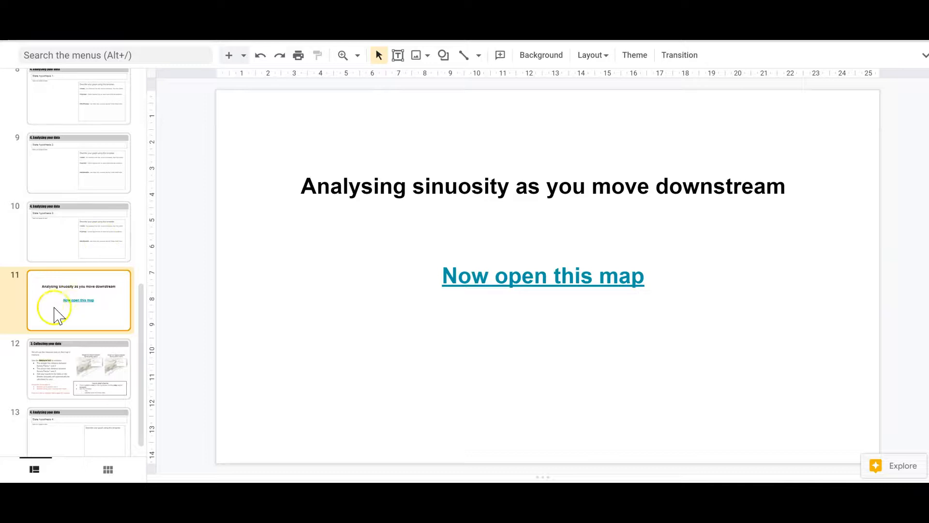
click(50, 358)
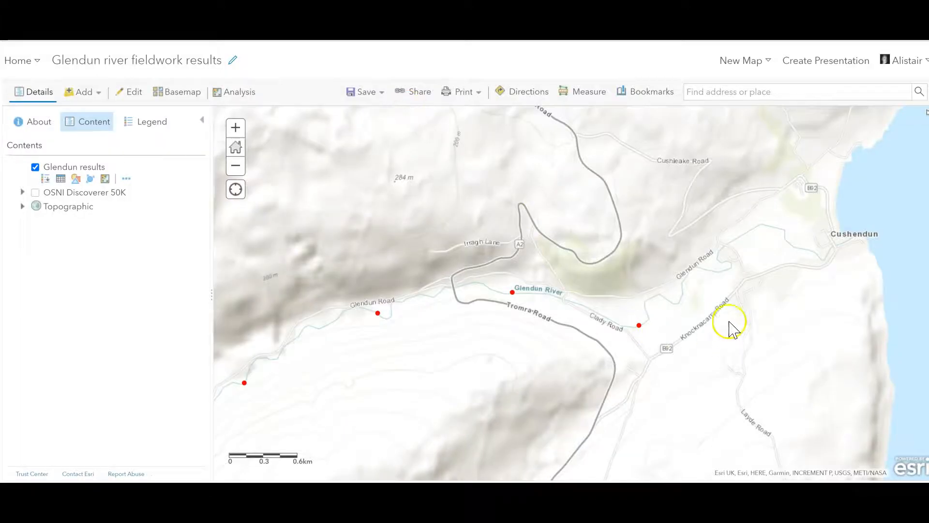
- On the fieldwork results map, read the data for the survey point nearest Cushendun and frame the river from there to its mouth
drag(695, 301, 681, 305)
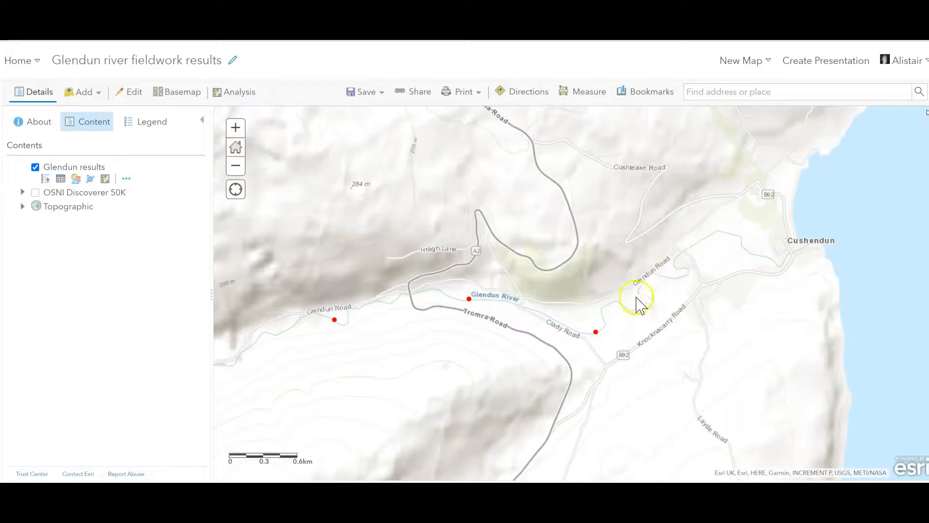
click(597, 332)
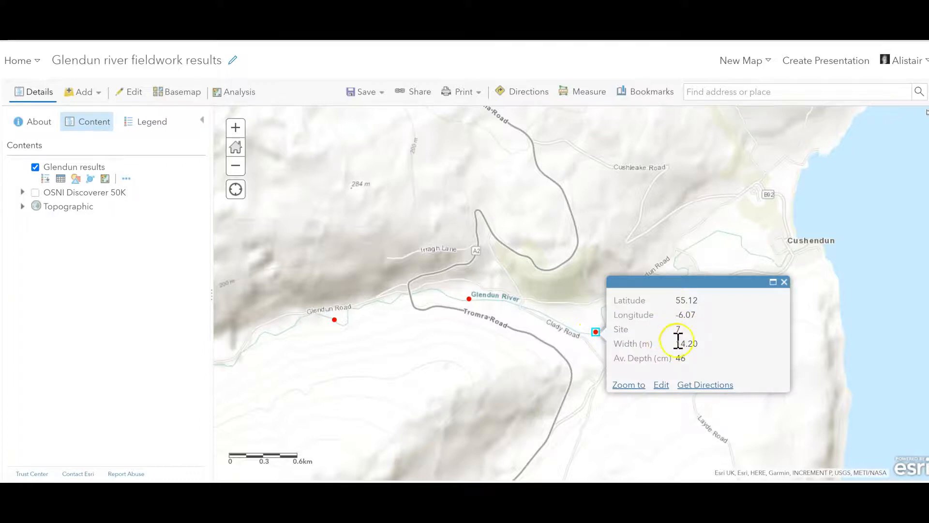
click(784, 283)
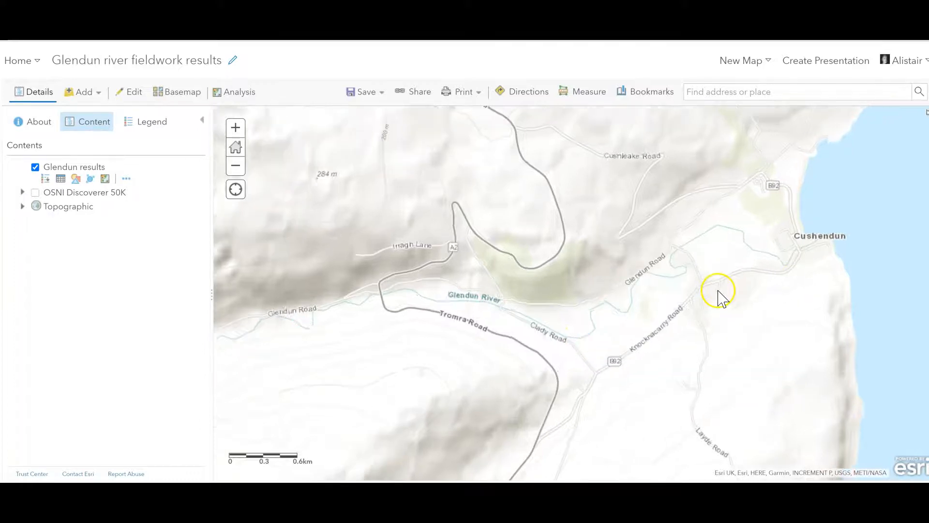
scroll(719, 296, up, 1)
drag(705, 301, 569, 313)
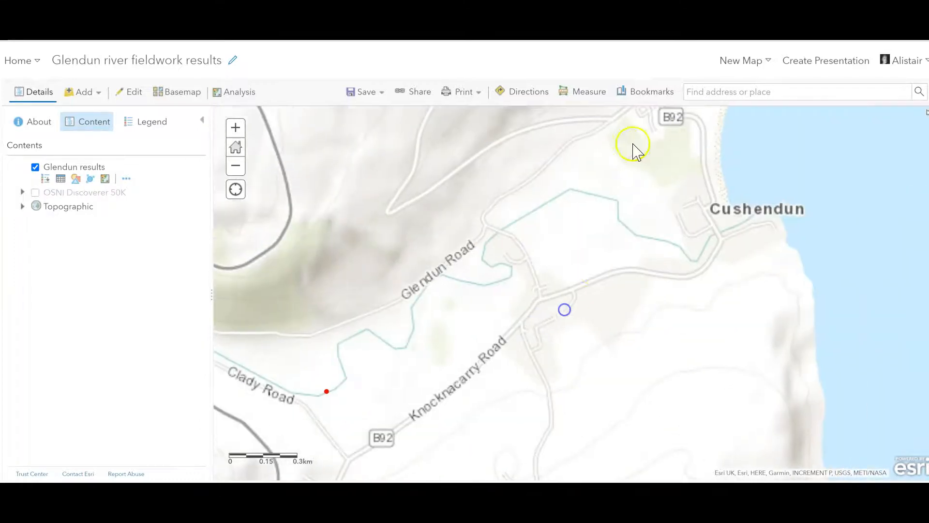
- Measure the straight-line distance in kilometres from survey point 7 to the river mouth at Cushendun, and clear the measurement
click(588, 93)
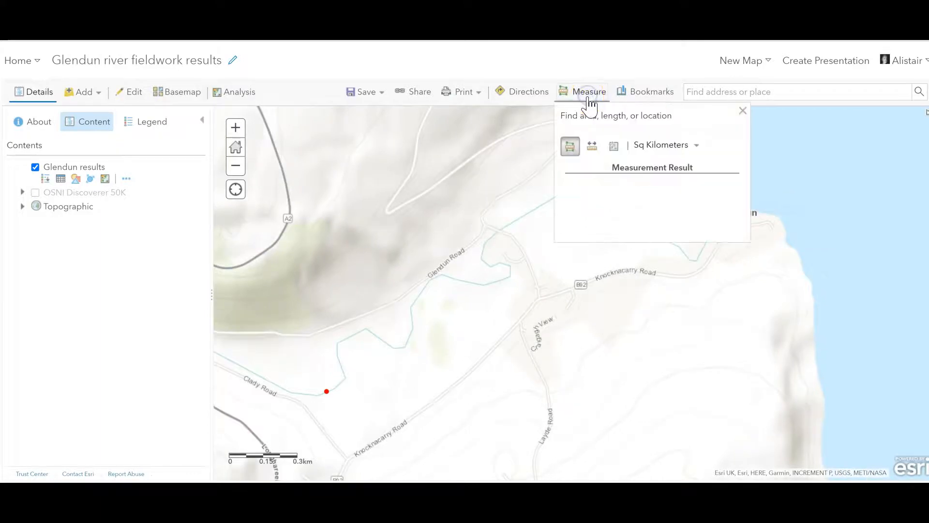
click(599, 156)
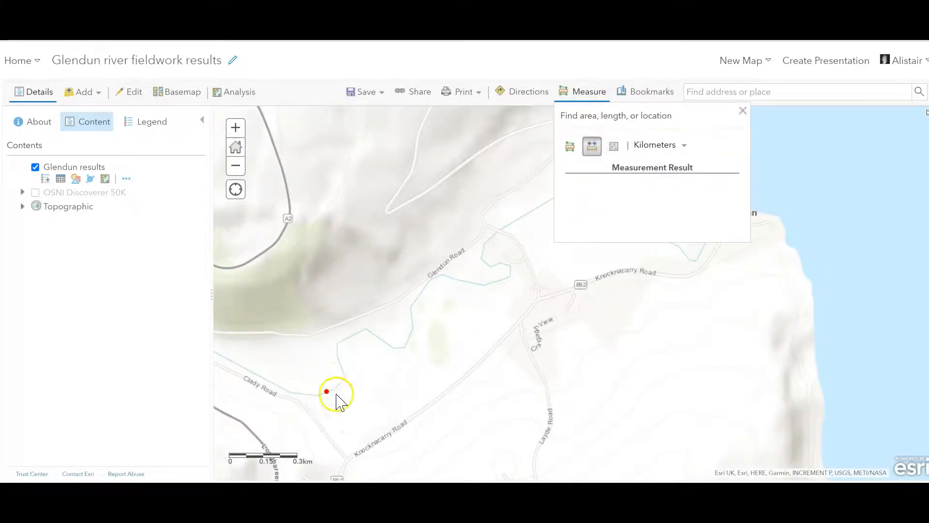
click(313, 427)
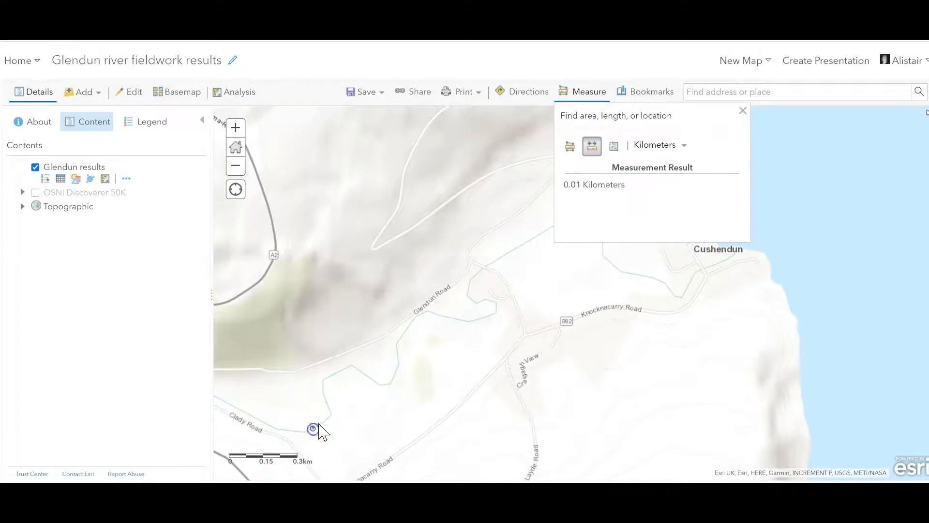
double_click(737, 250)
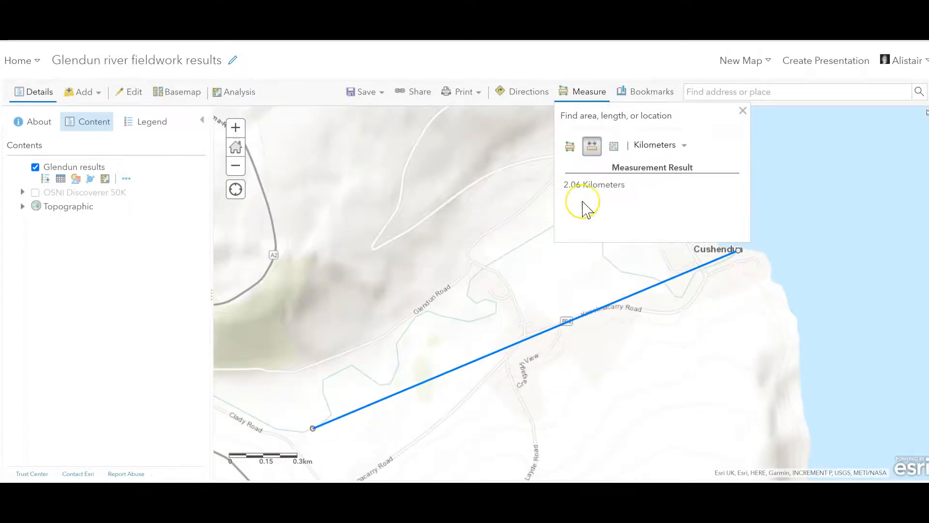
drag(481, 296, 511, 310)
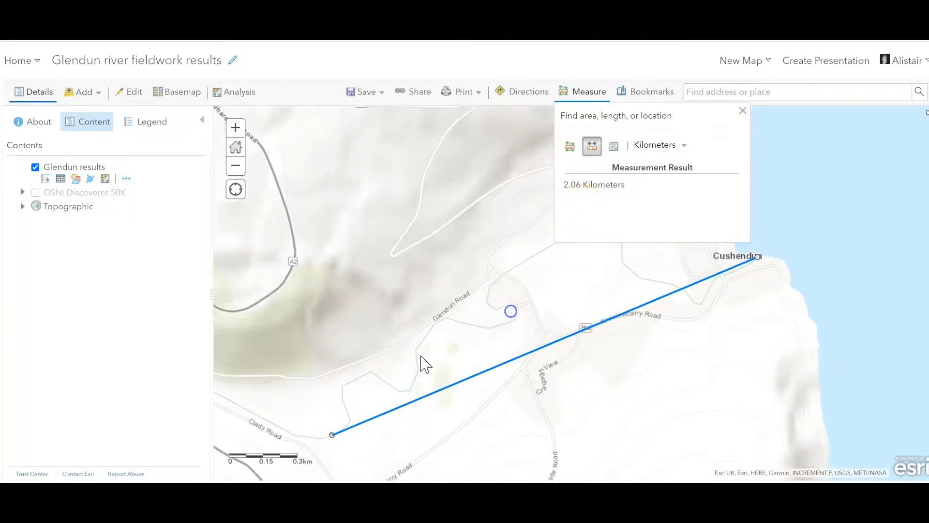
click(743, 110)
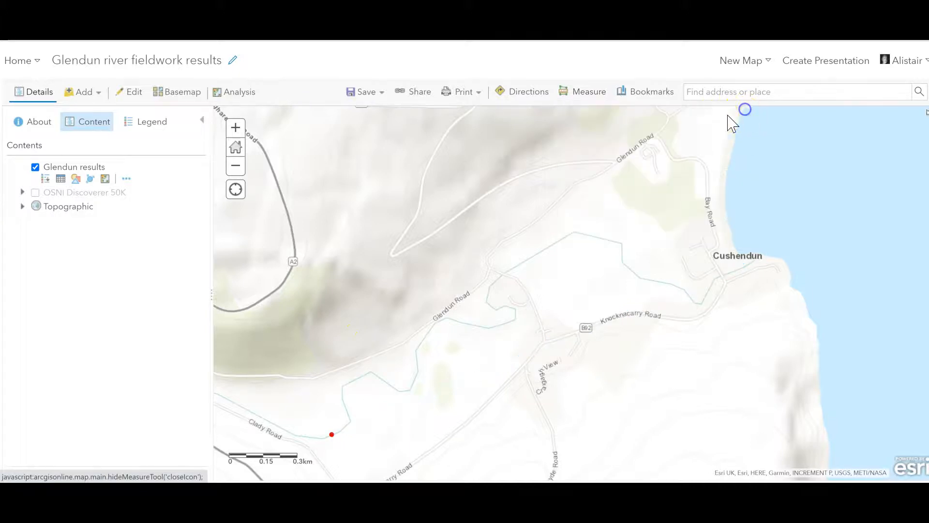
- Measure the actual river distance in kilometres by tracing the Glendun's bends from survey point 7 towards the mouth at Cushendun
click(587, 93)
click(592, 146)
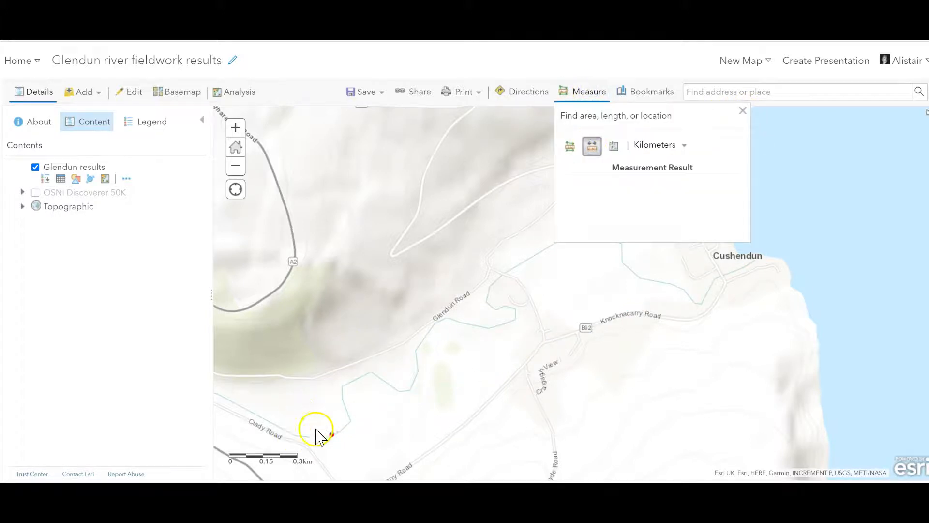
click(332, 433)
click(352, 424)
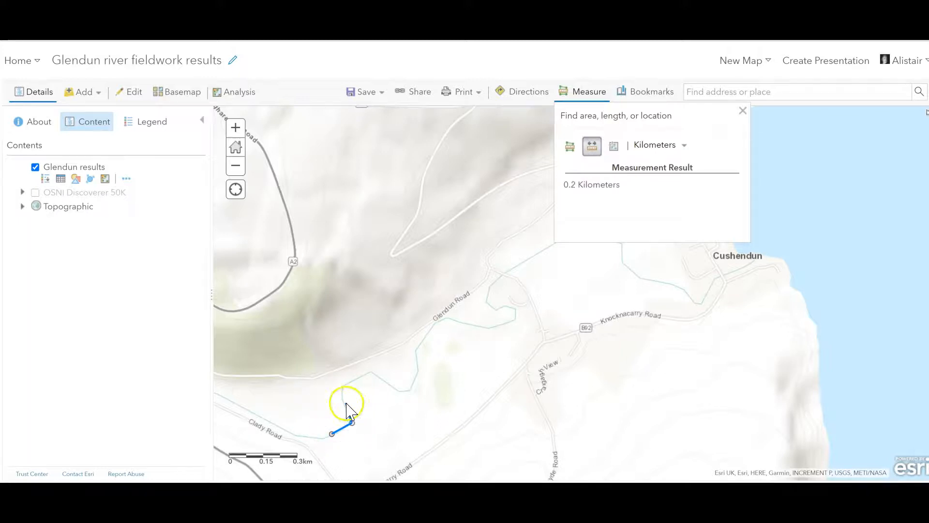
click(344, 387)
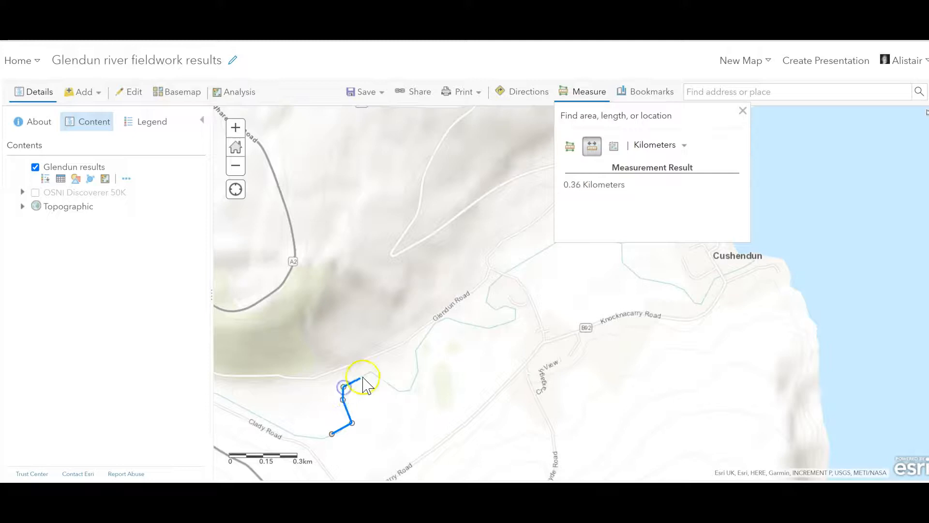
click(372, 371)
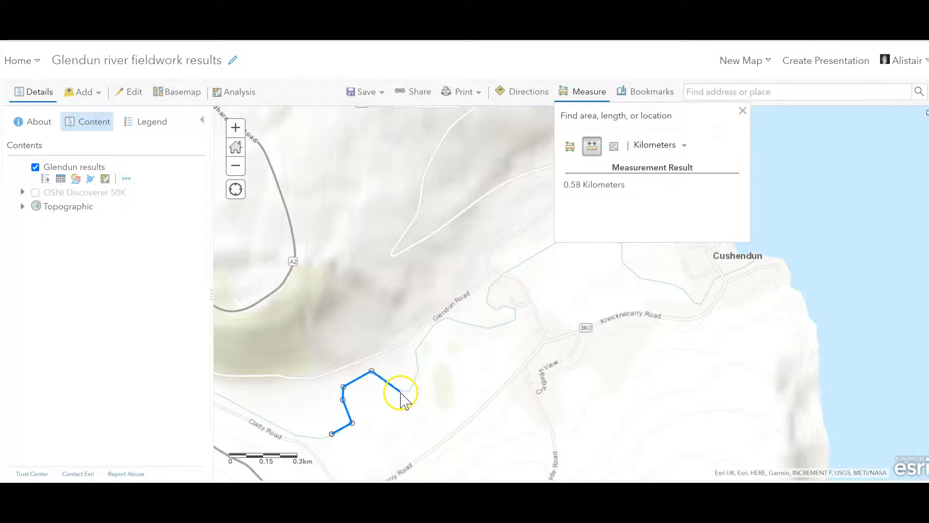
click(408, 392)
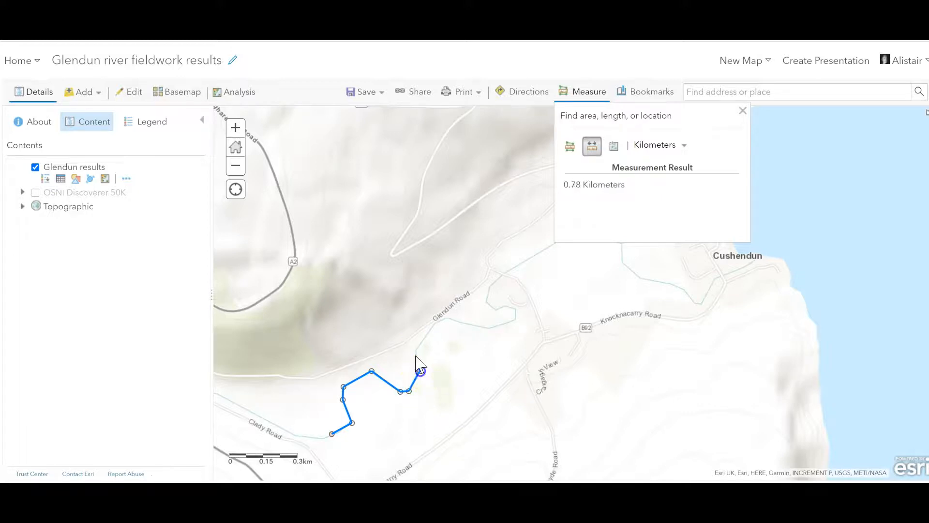
click(440, 320)
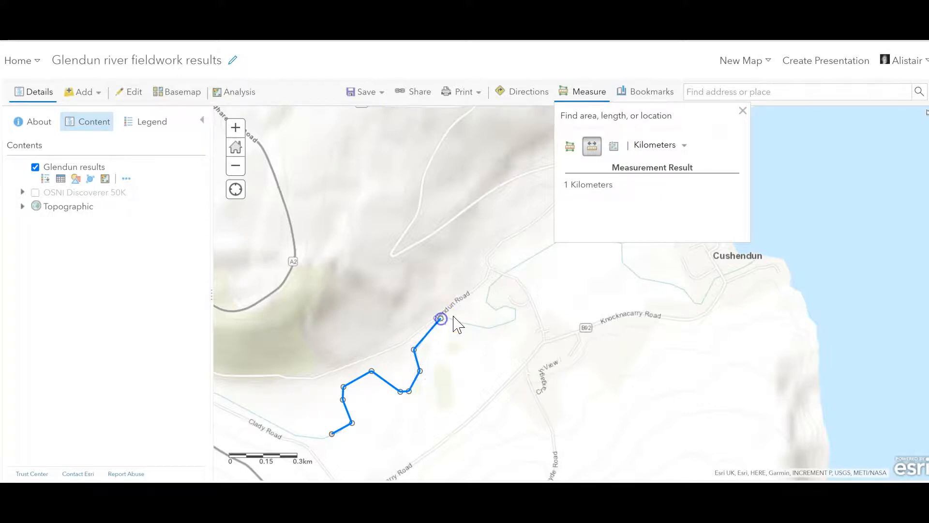
click(511, 320)
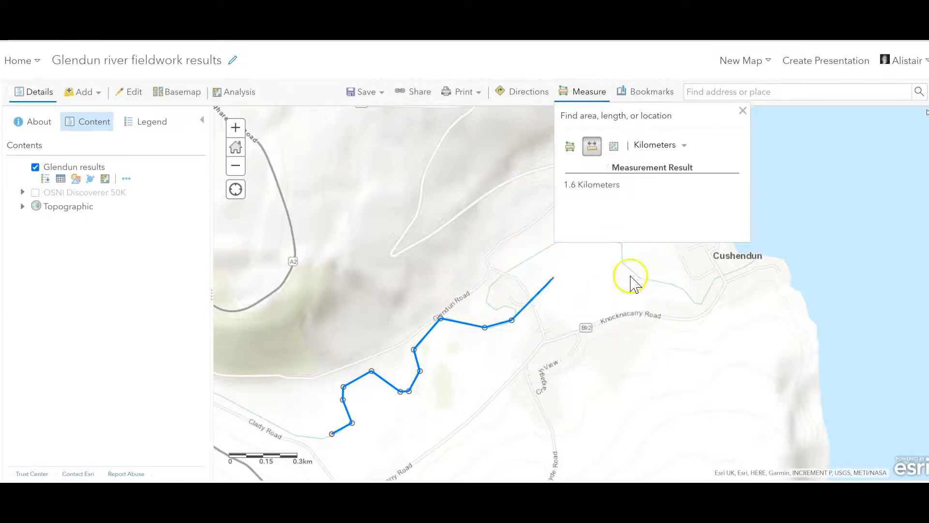
click(507, 275)
click(503, 280)
click(628, 250)
click(620, 254)
click(668, 283)
click(716, 301)
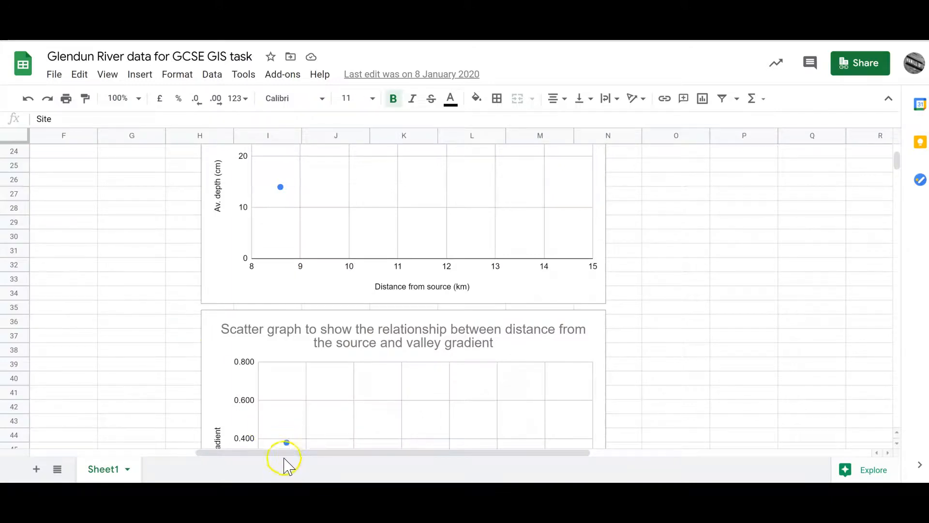
- In the Glendun River data spreadsheet, review the site data table and the sinuosity table's straight line and actual river distance columns
drag(291, 460, 101, 454)
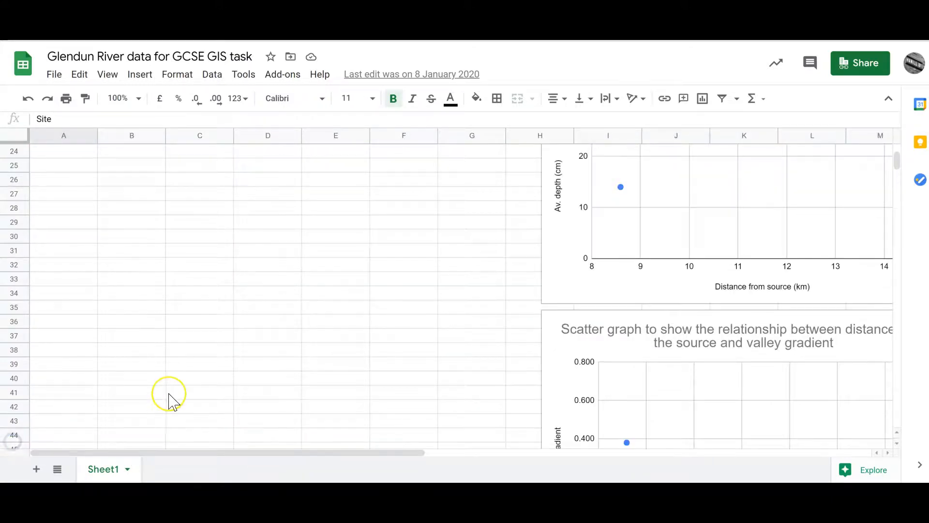
scroll(169, 400, up, 7)
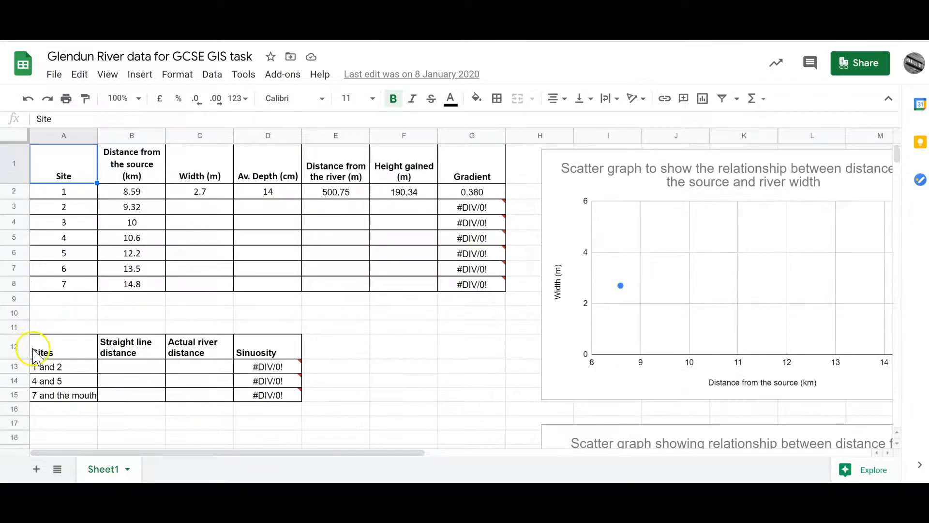
scroll(56, 352, down, 1)
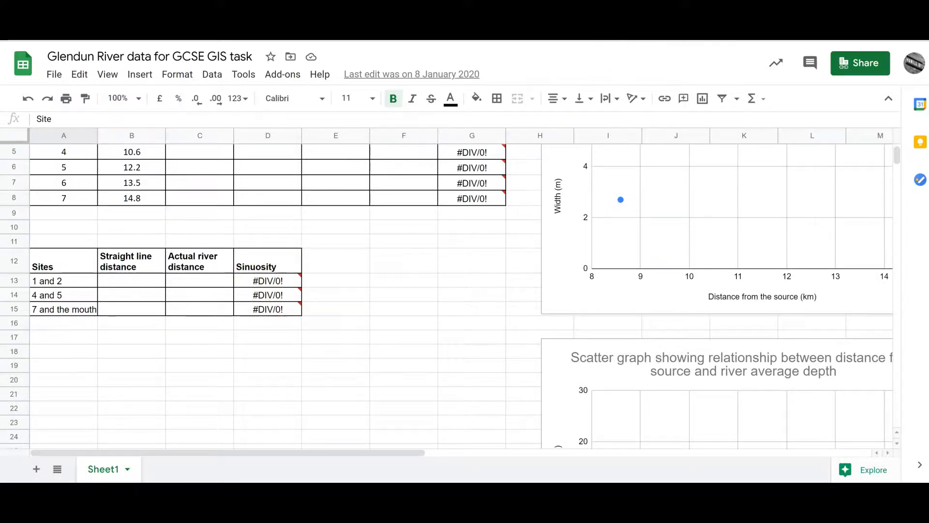
- Switch to the worksheet slides, review the sinuosity data collection instructions, and open slide 13 on analysing the data
key(ctrl+Tab)
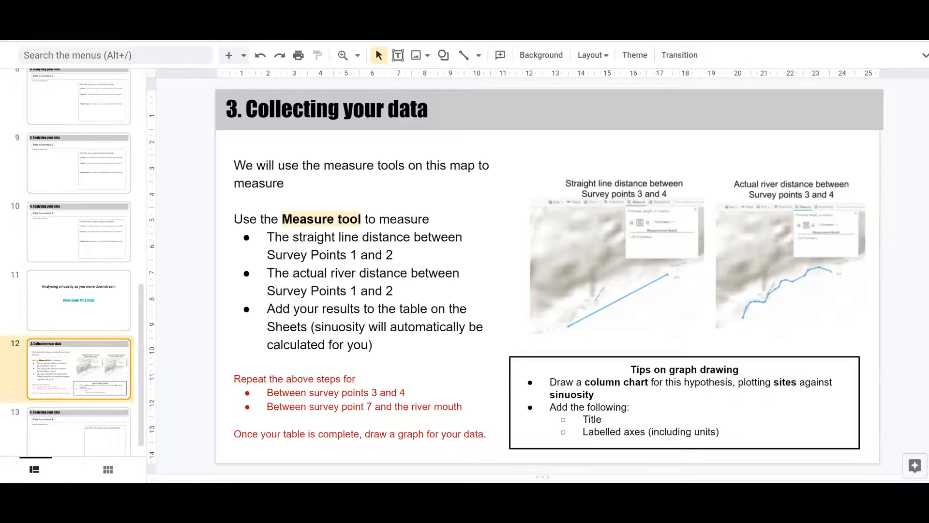
scroll(93, 387, down, 1)
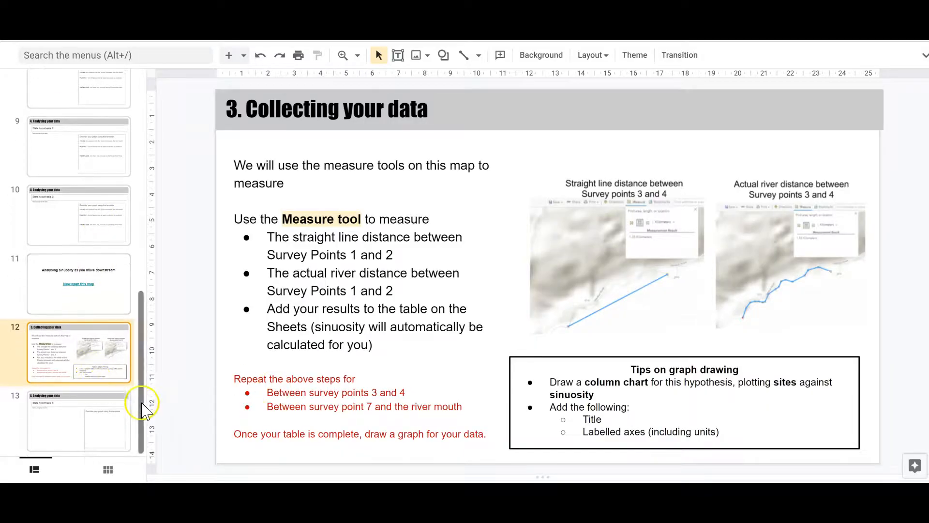
click(73, 425)
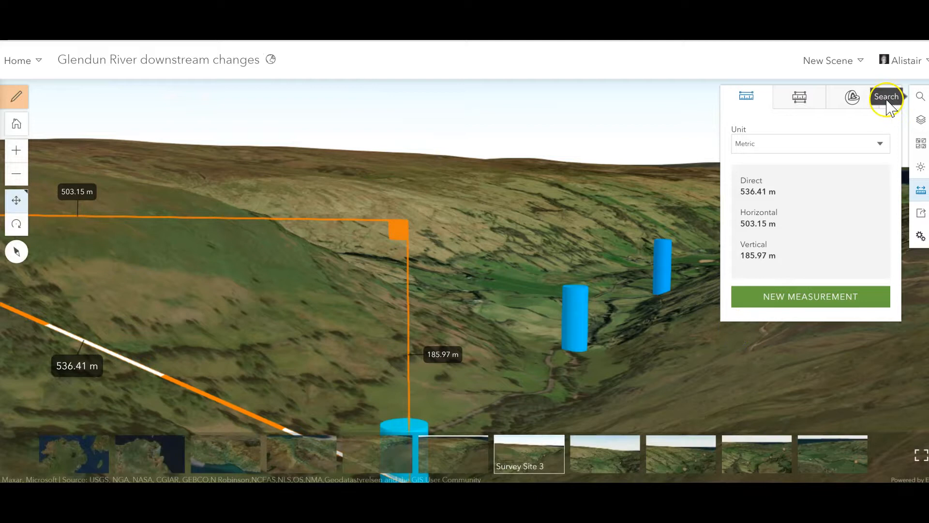
- In the Glendun River downstream changes scene, close the measurement and examine the valley from the saved view looking upstream from the mouth
click(890, 99)
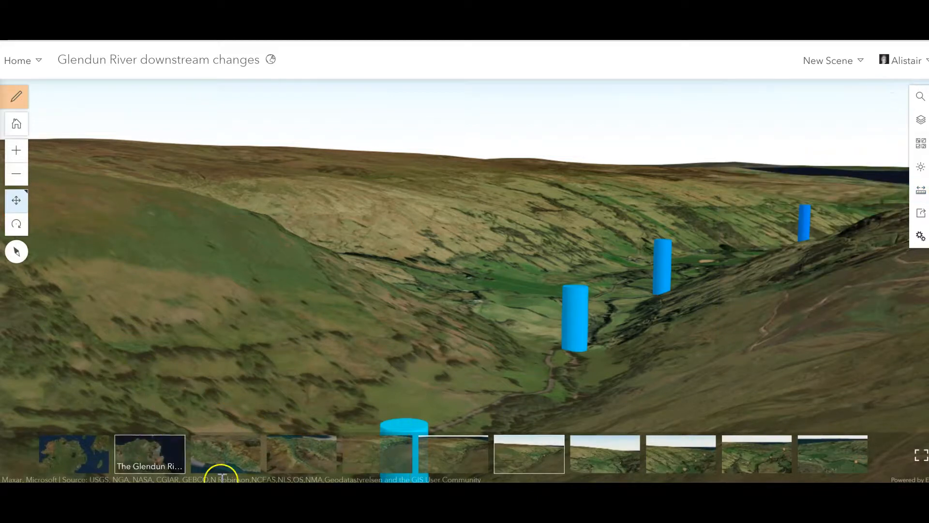
click(227, 450)
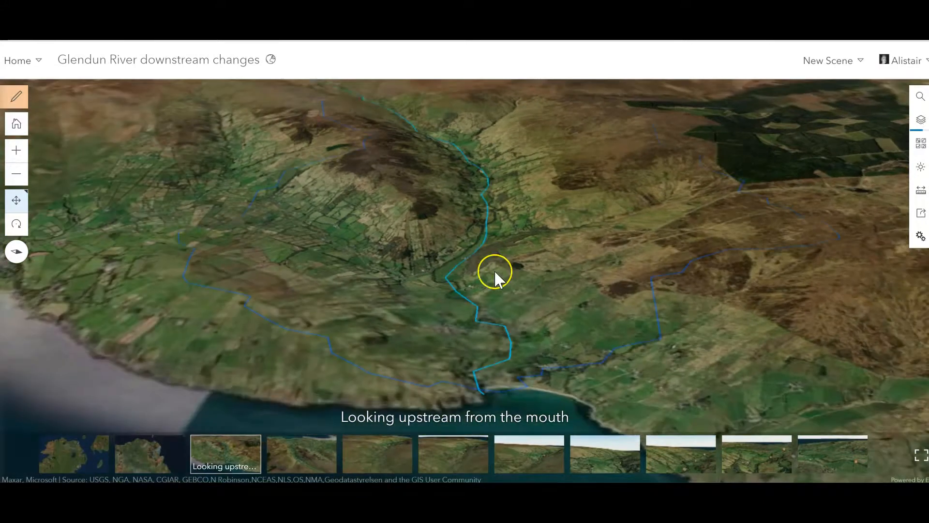
mouse_move(494, 270)
right_down()
mouse_move(523, 240)
mouse_move(541, 252)
mouse_move(509, 274)
right_up()
drag(470, 293, 458, 382)
drag(487, 254, 482, 285)
right_drag(483, 286, 587, 256)
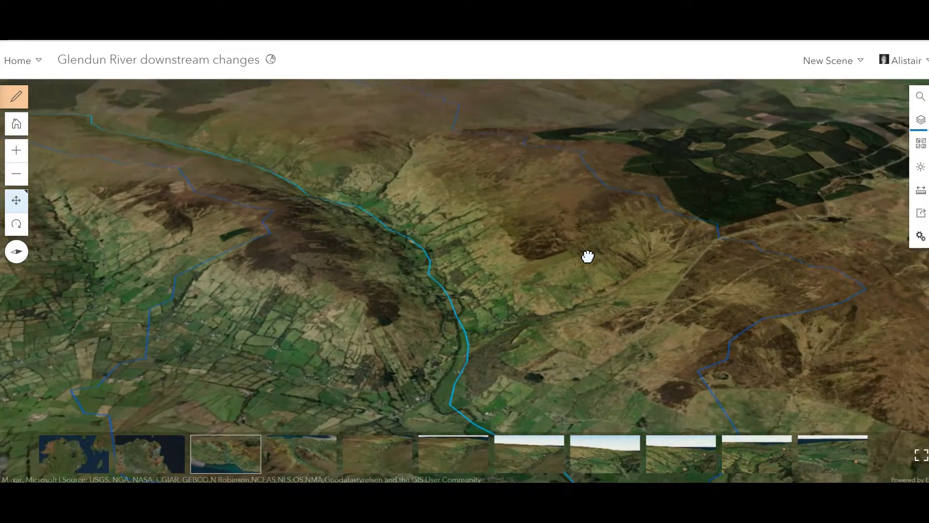
- Examine the Glendun's course in the 3D scene from above, at an oblique angle, and looking downstream towards the coast
right_drag(212, 194, 470, 265)
right_drag(323, 285, 366, 289)
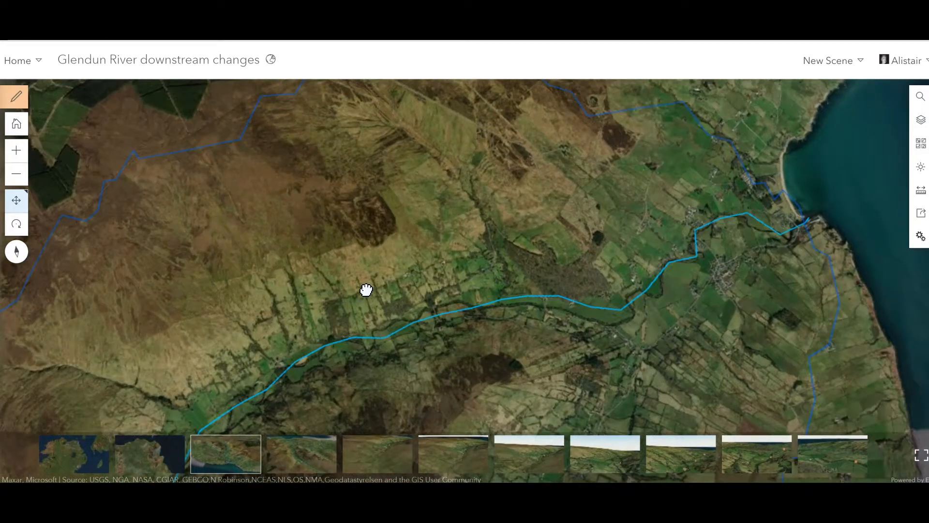
right_drag(329, 373, 329, 277)
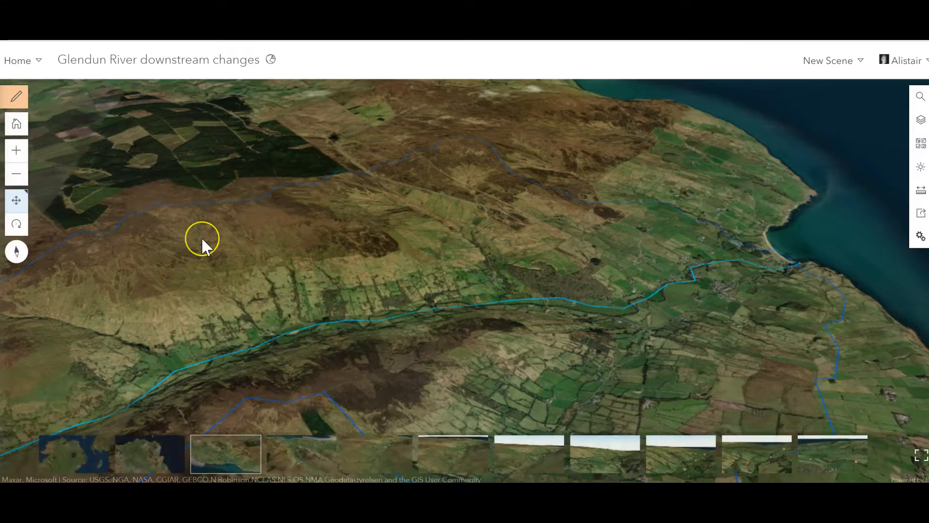
right_drag(319, 349, 600, 349)
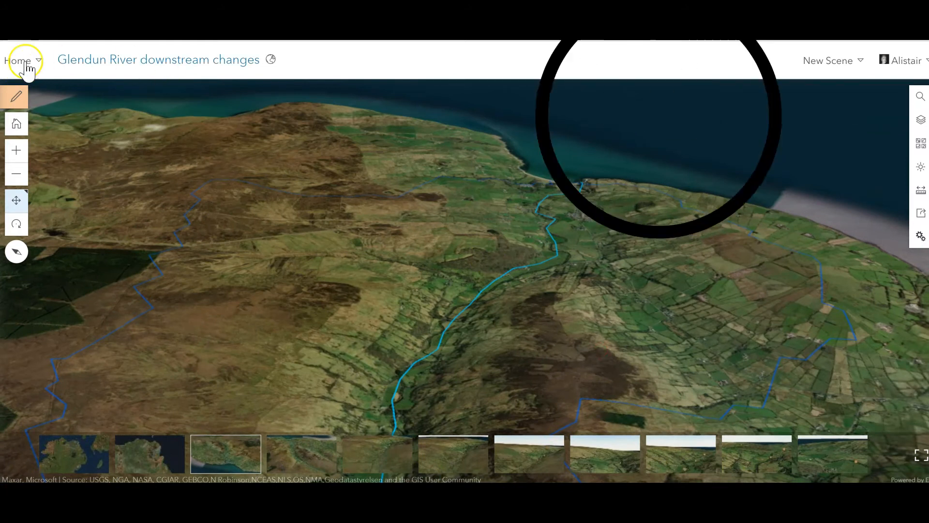